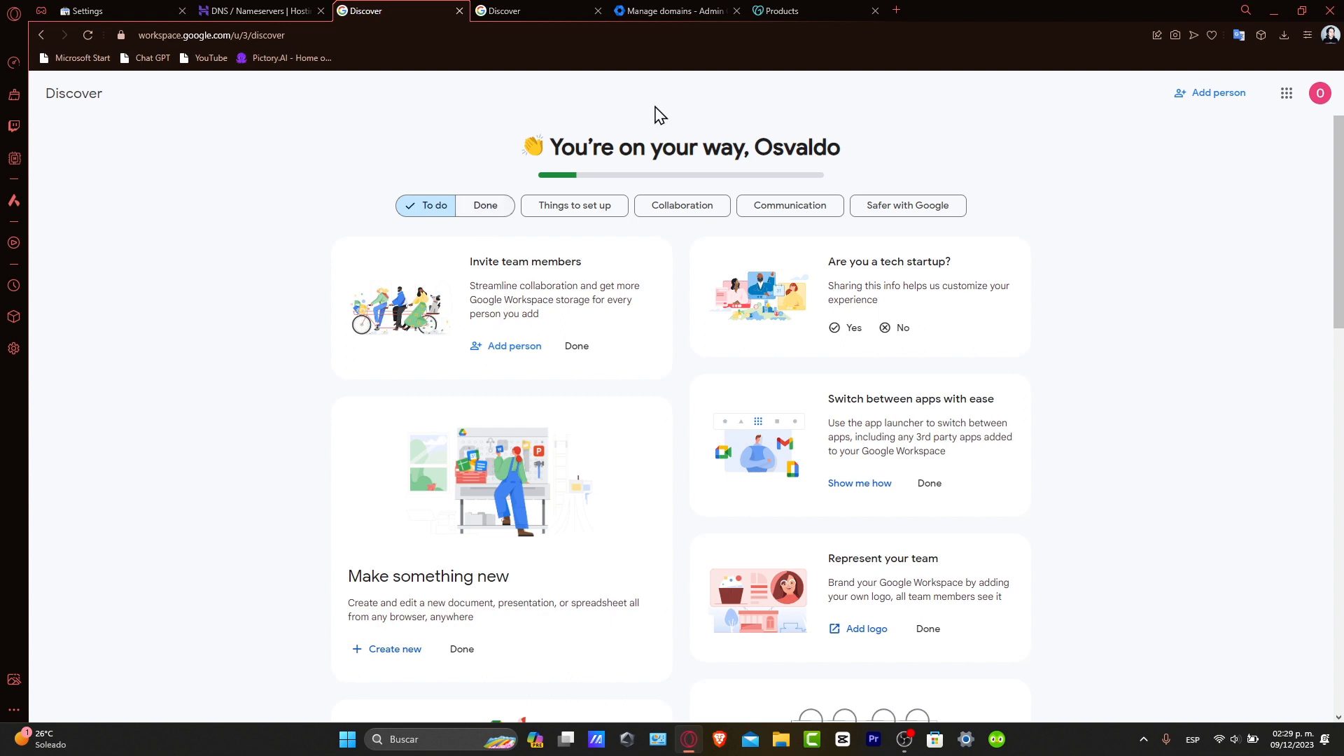
Step: Open the techexpress.ltd business dashboard in GoDaddy, then return to the Google Workspace Discover page
{"action": "left_click", "coordinate": [800, 4]}
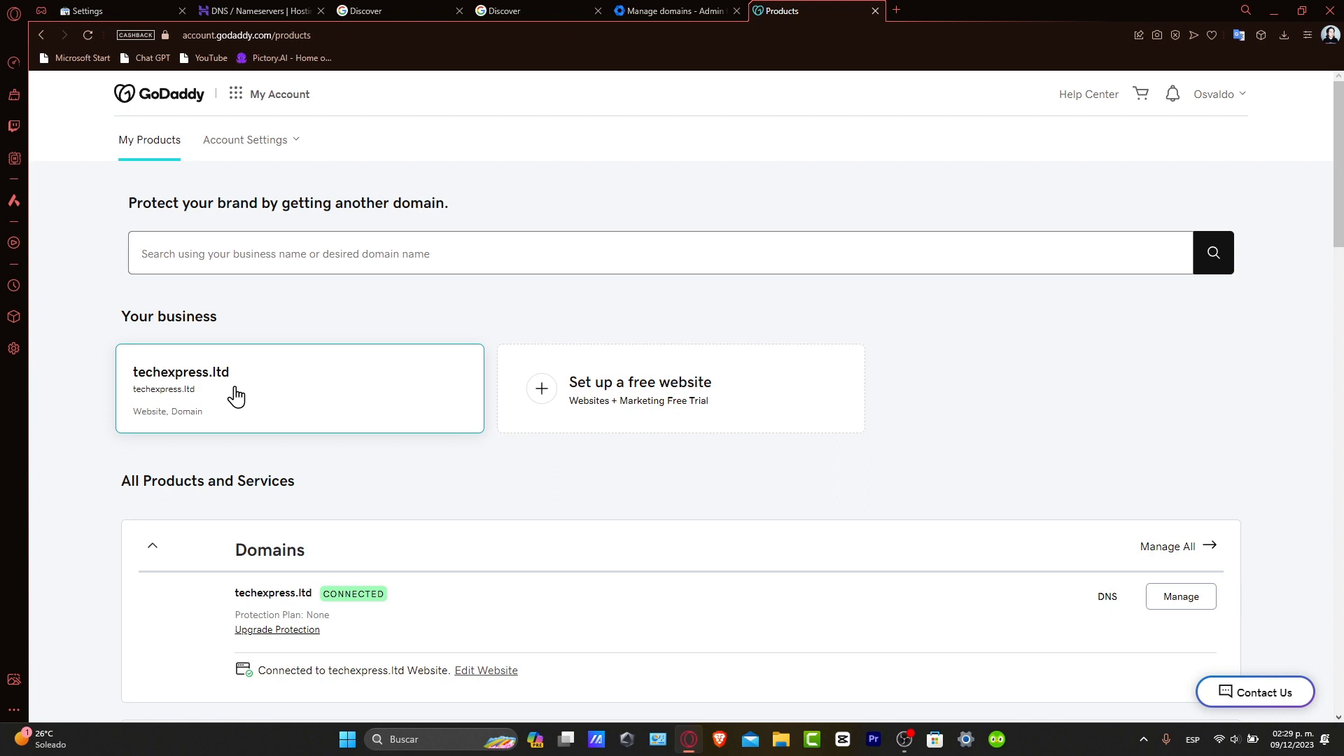
{"action": "left_click", "coordinate": [236, 396]}
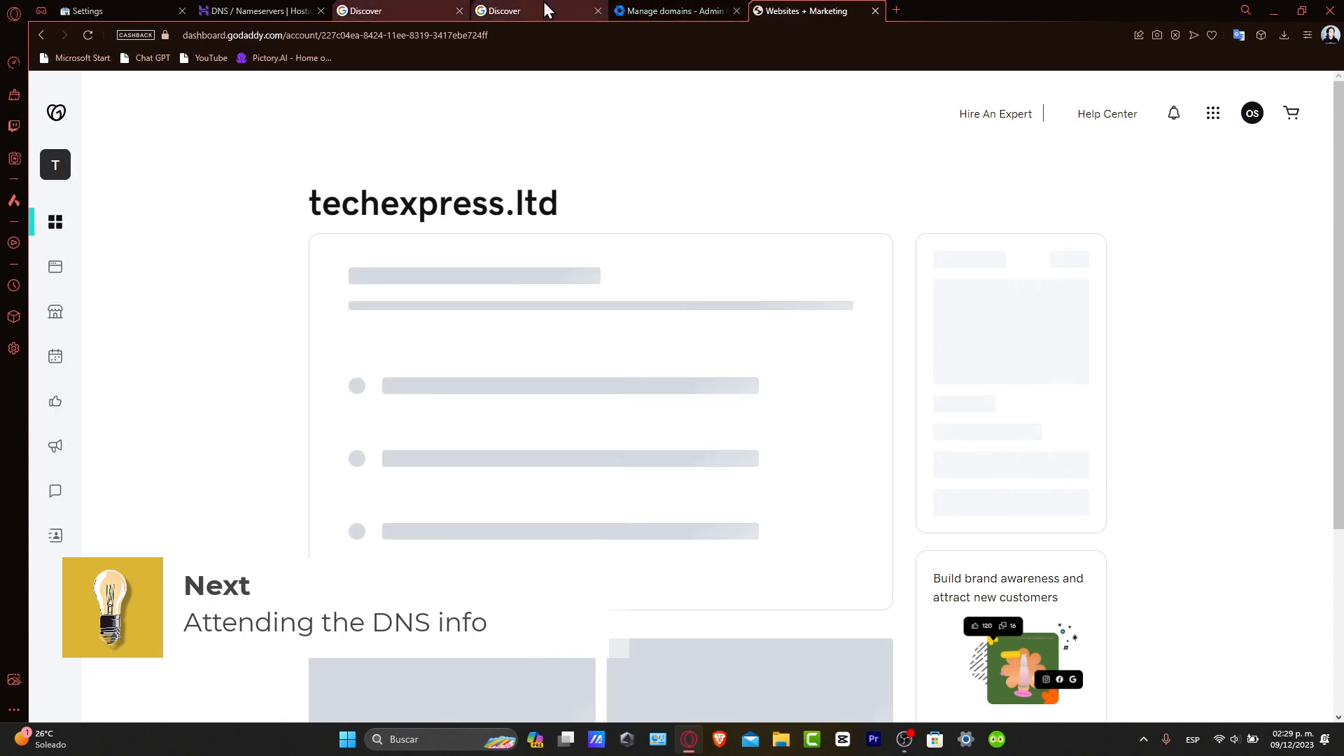
{"action": "left_click", "coordinate": [547, 10]}
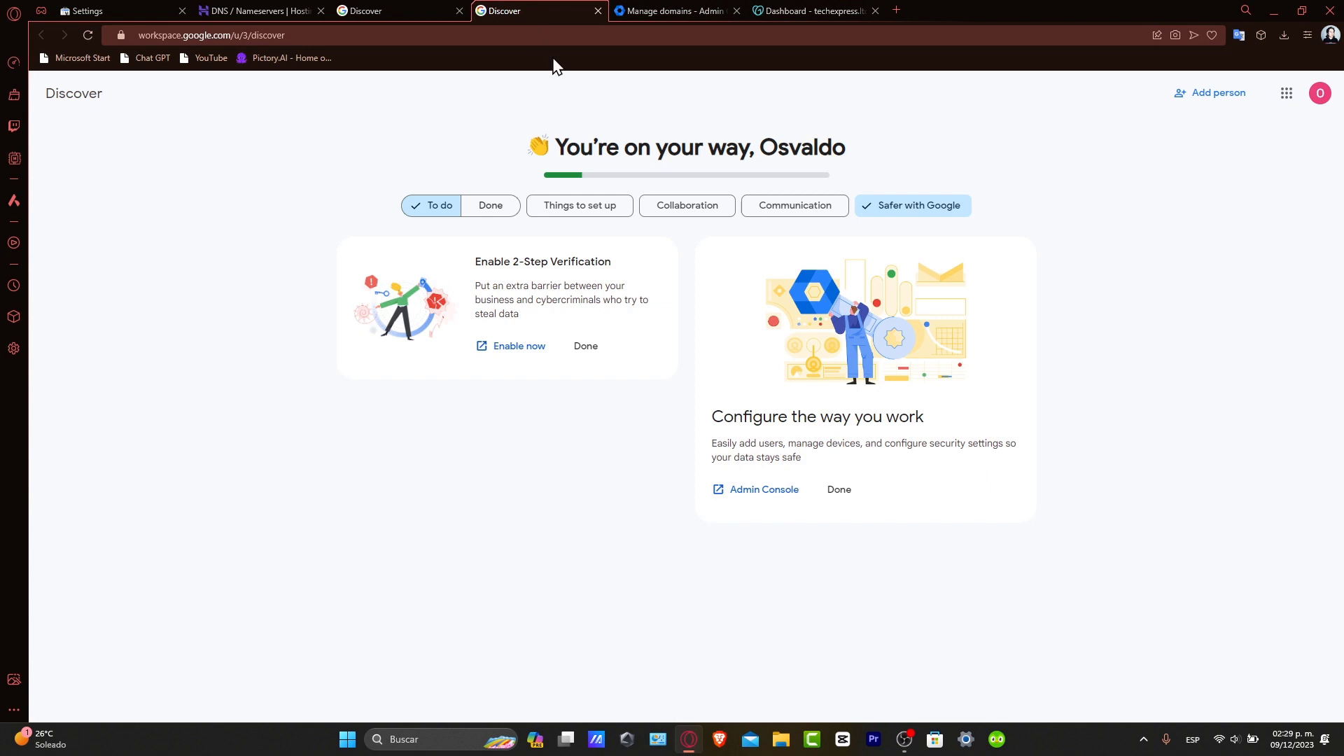
Step: Open a new Add a Domain form in the Admin console's domain management
{"action": "left_click", "coordinate": [497, 210]}
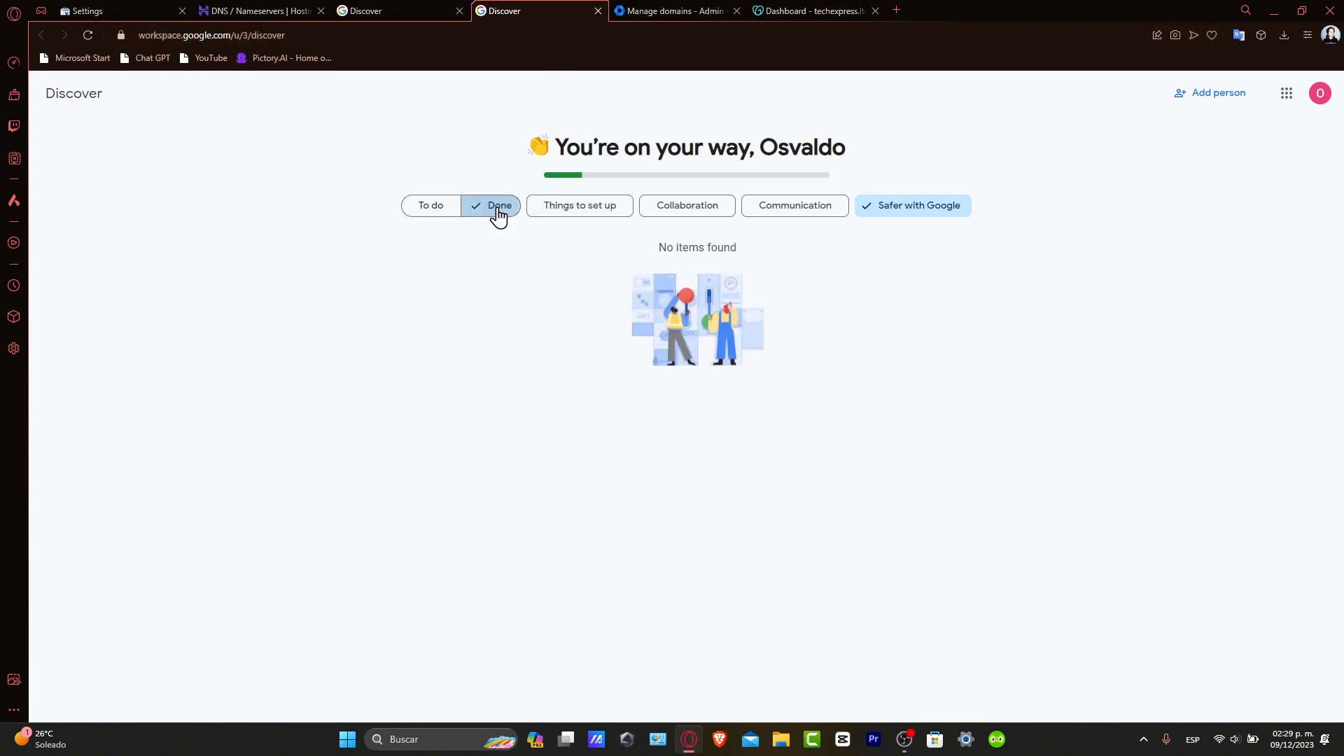
{"action": "left_click", "coordinate": [416, 11]}
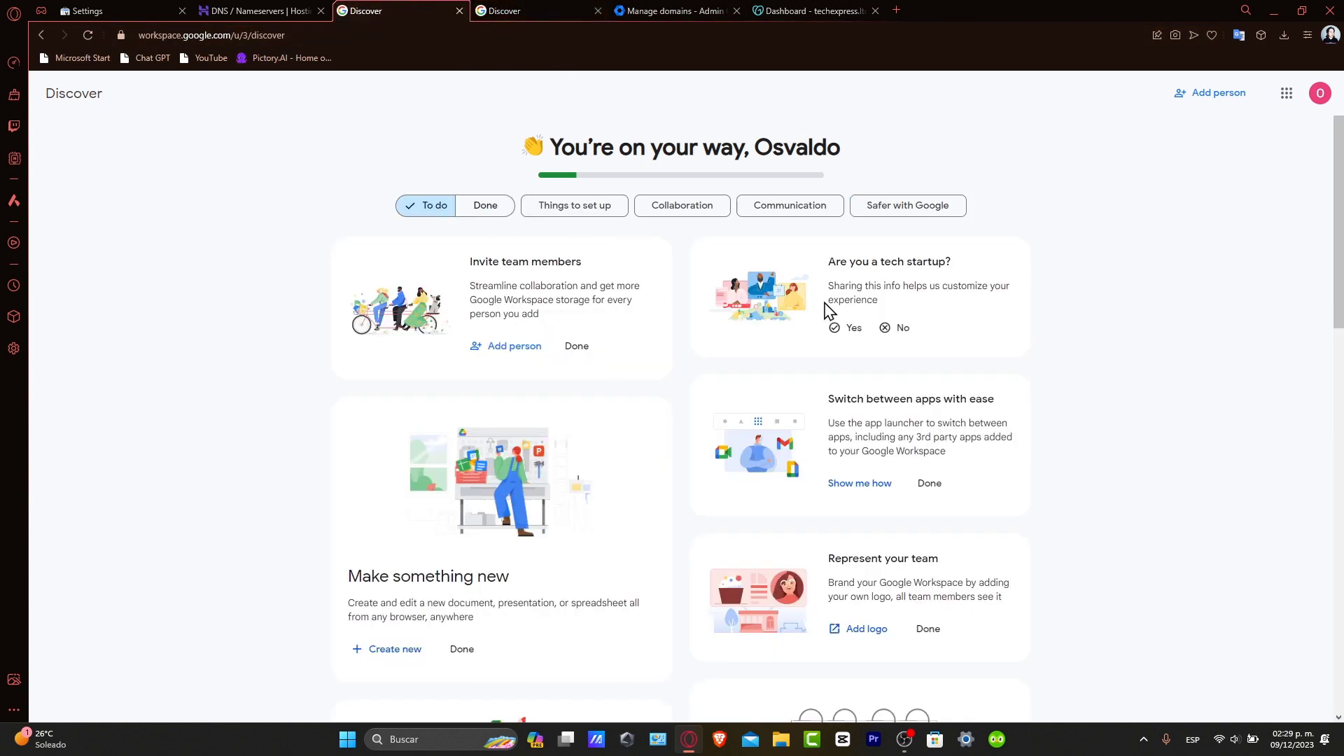
{"action": "left_click", "coordinate": [658, 11]}
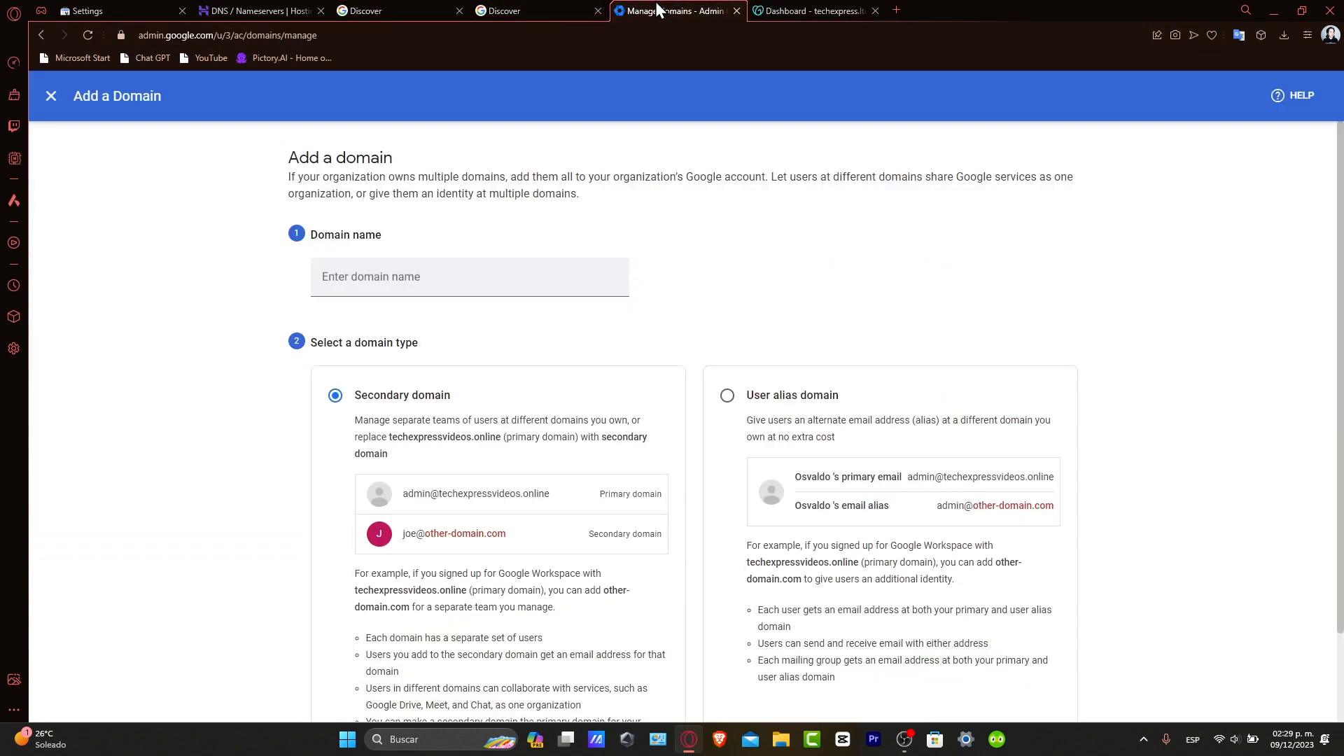
{"action": "left_click", "coordinate": [51, 96]}
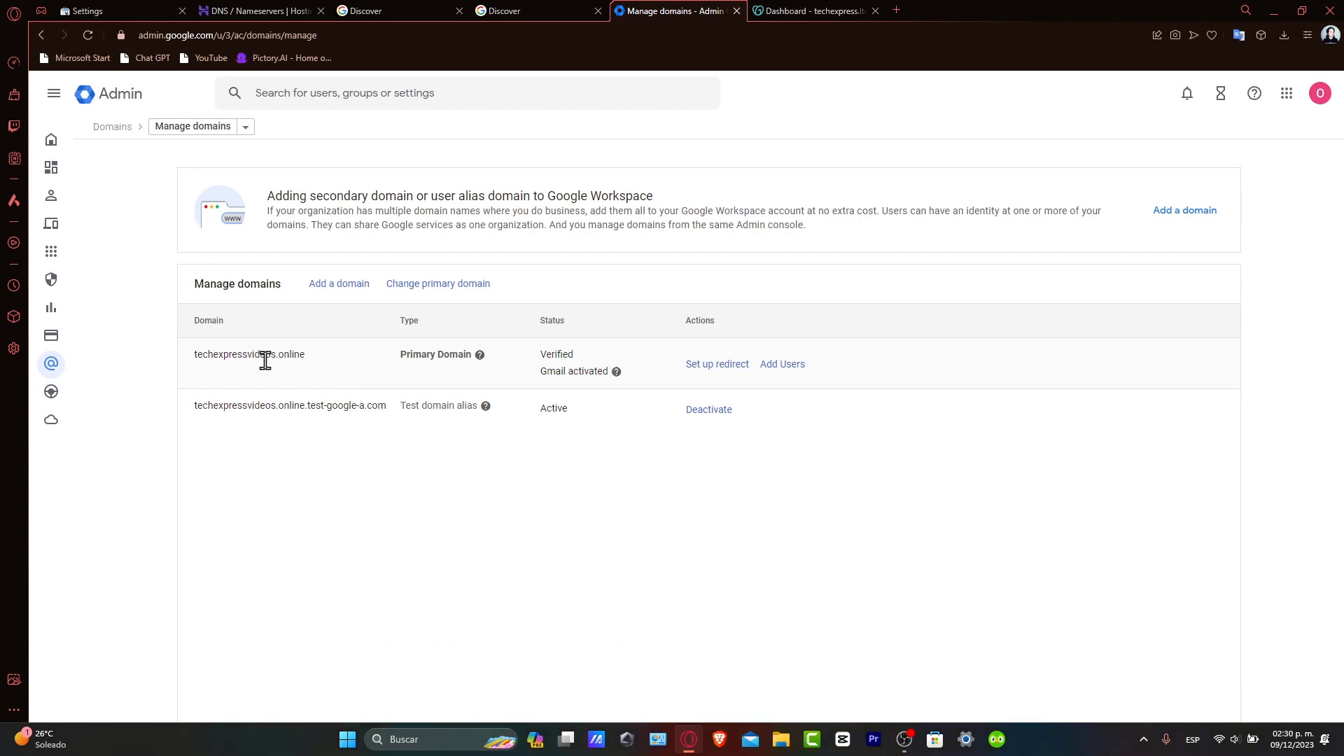
{"action": "left_click", "coordinate": [337, 285]}
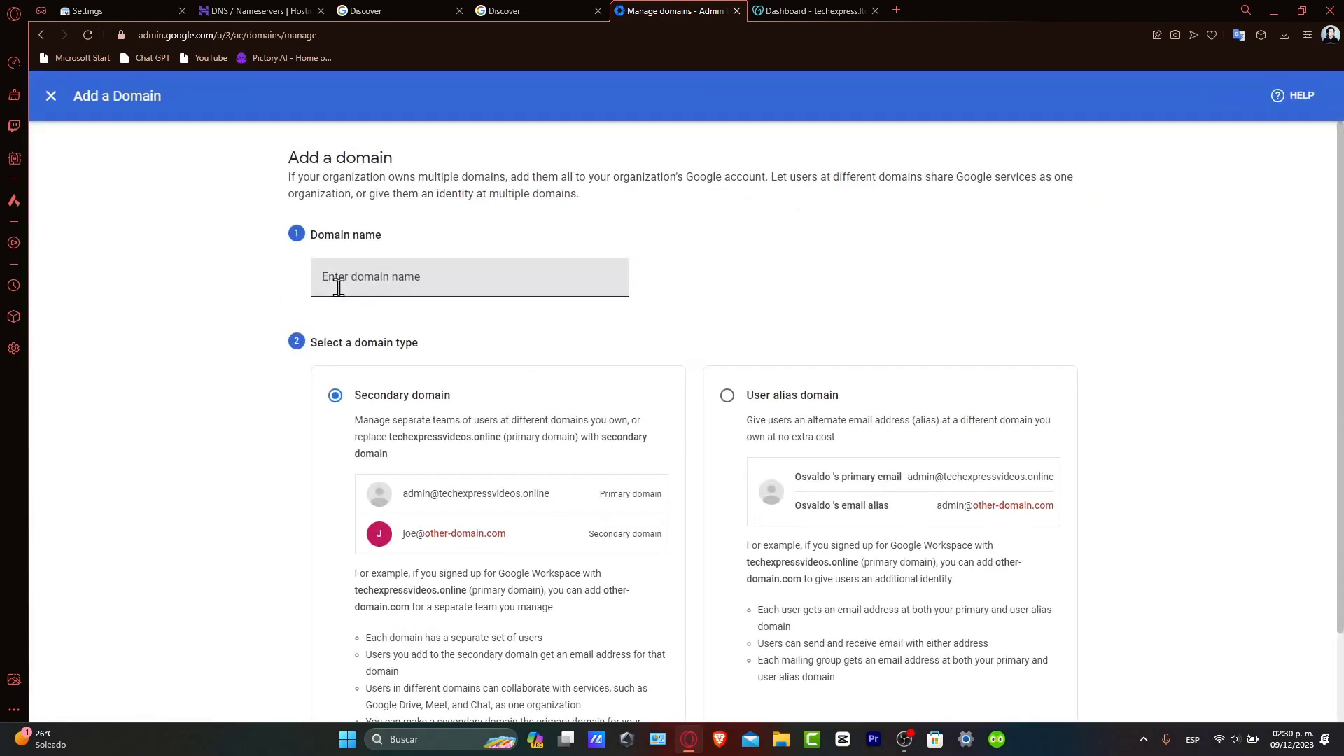
{"action": "left_click", "coordinate": [387, 279]}
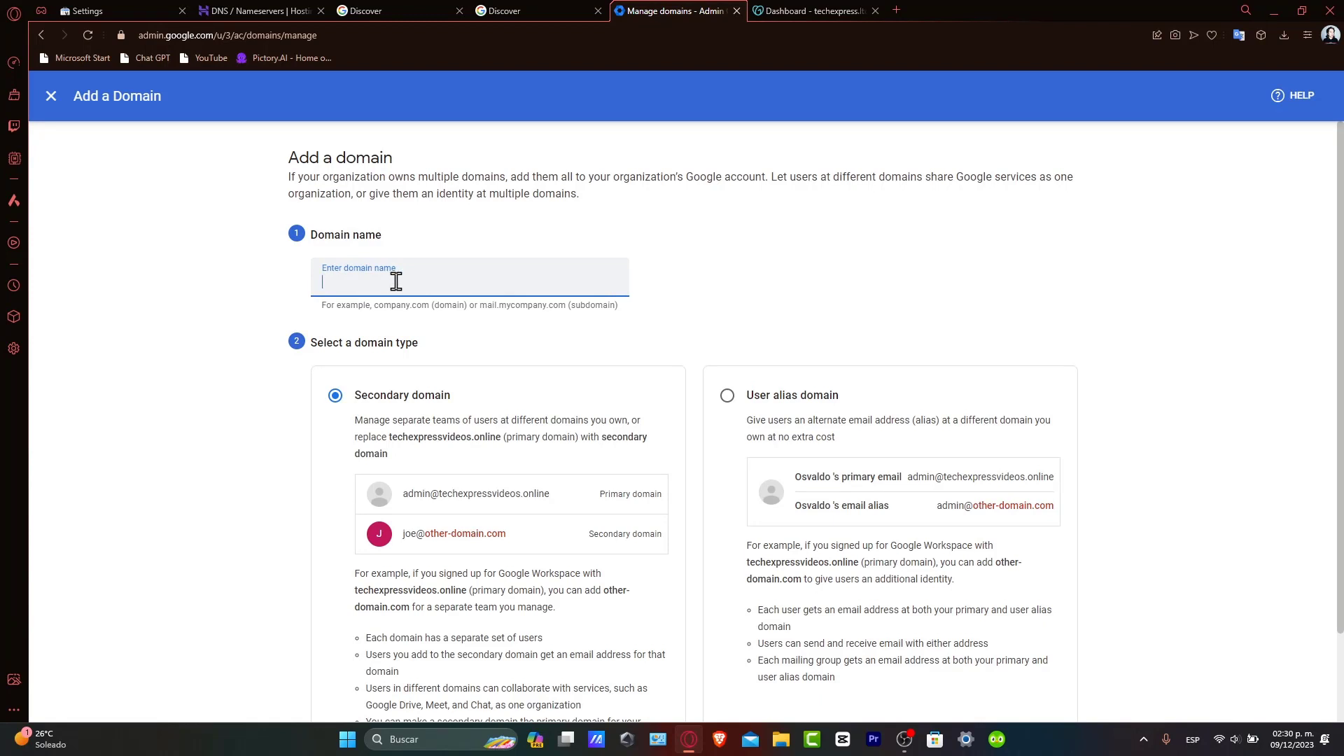
Step: Copy techexpress.ltd from the GoDaddy dashboard heading and paste it as the domain name
{"action": "left_click", "coordinate": [819, 11]}
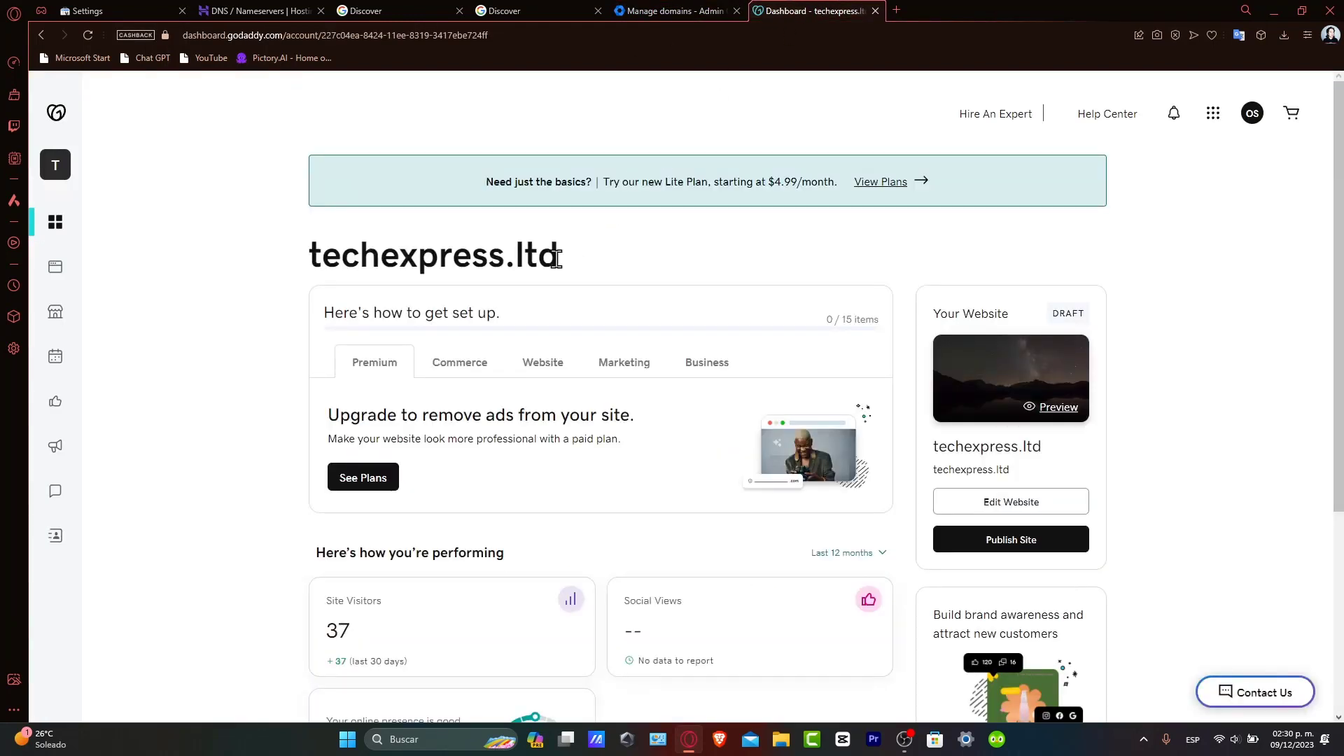
{"action": "left_click_drag", "start_coordinate": [570, 260], "coordinate": [308, 252]}
{"action": "key", "text": "ctrl+c"}
{"action": "left_click", "coordinate": [668, 10]}
{"action": "key", "text": "ctrl+v"}
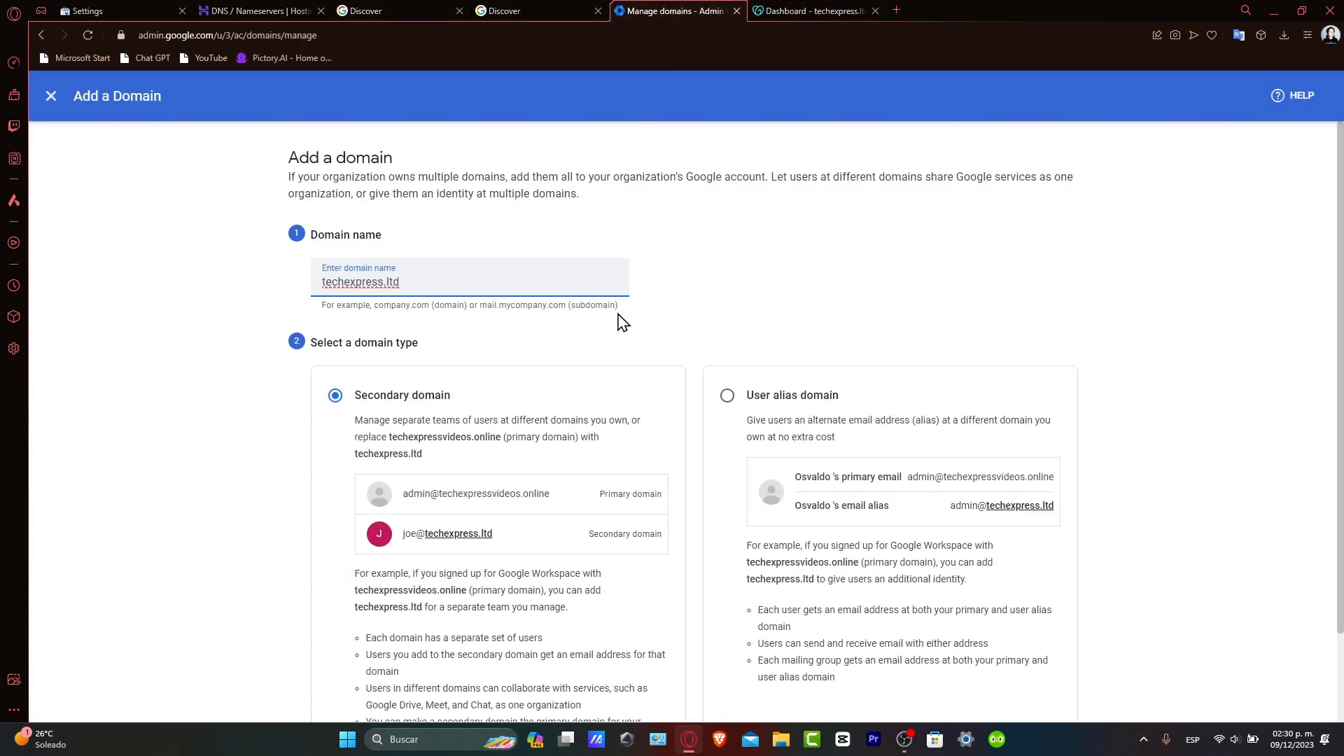
{"action": "scroll", "coordinate": [621, 315], "scroll_direction": "down", "scroll_amount": 2}
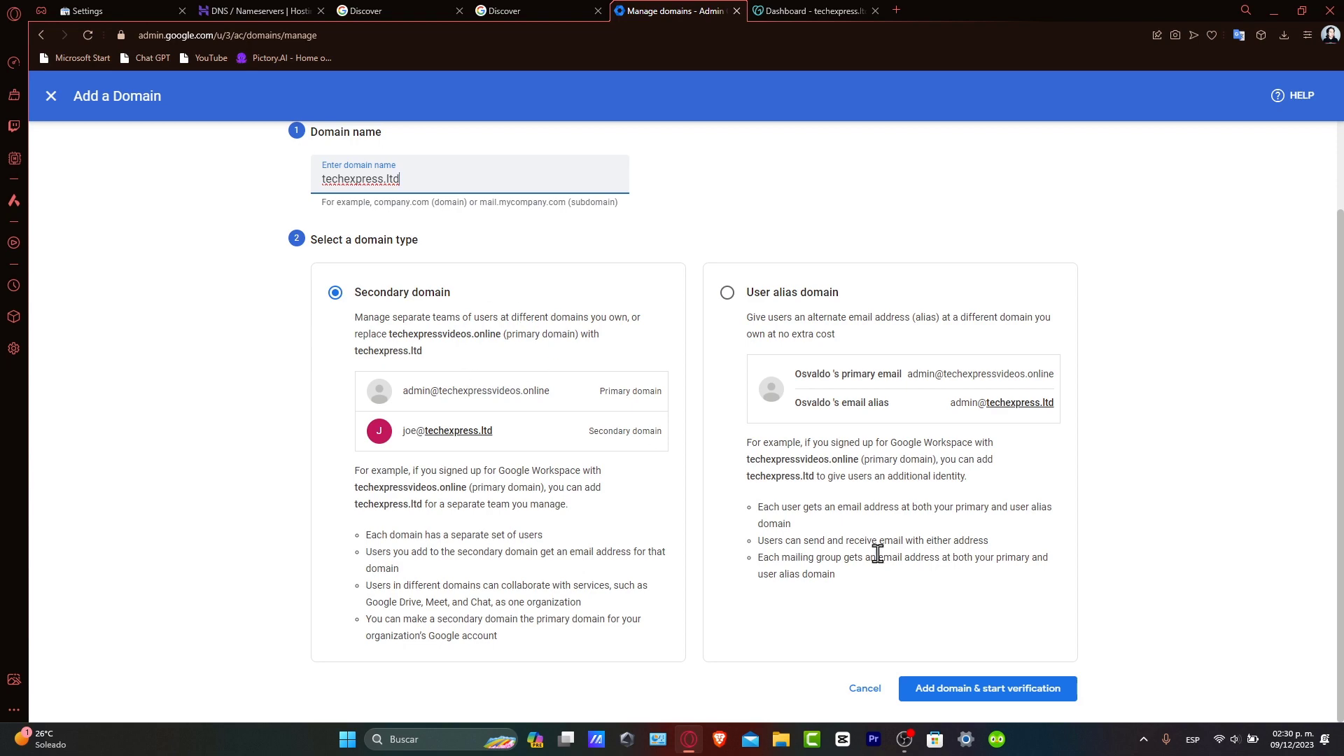
Step: Add techexpress.ltd and start verification to reach the Protect your domain page
{"action": "left_click", "coordinate": [1000, 692]}
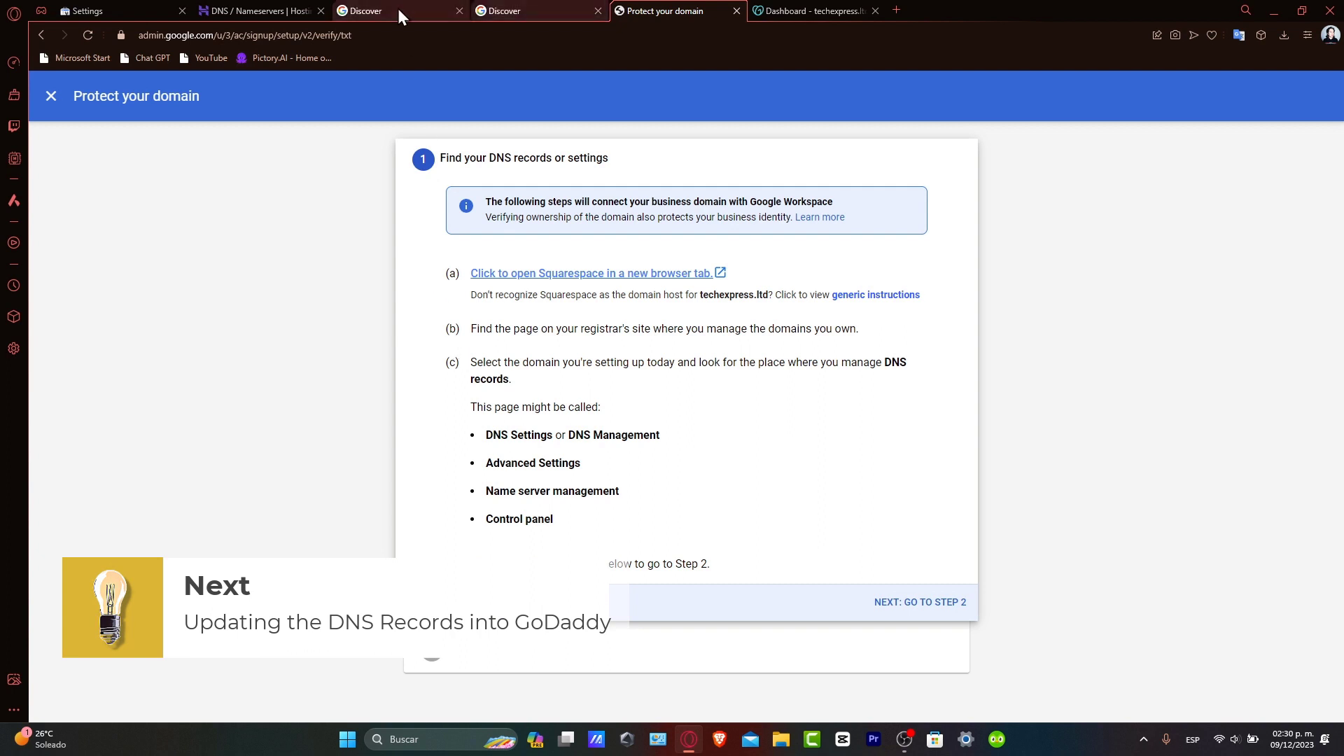
Step: Open GoDaddy's DNS management page for techexpress.ltd, then return to Google's verification instructions
{"action": "left_click", "coordinate": [790, 11]}
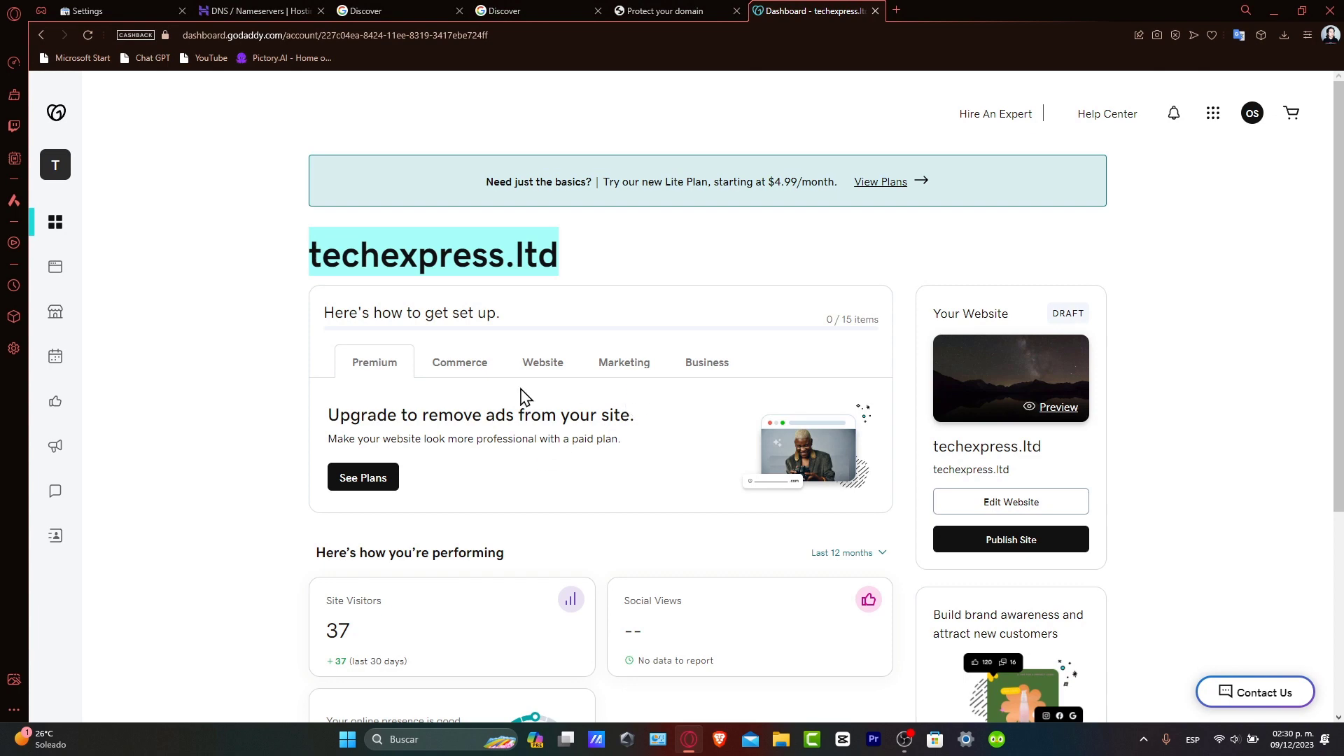
{"action": "scroll", "coordinate": [511, 496], "scroll_direction": "down", "scroll_amount": 3}
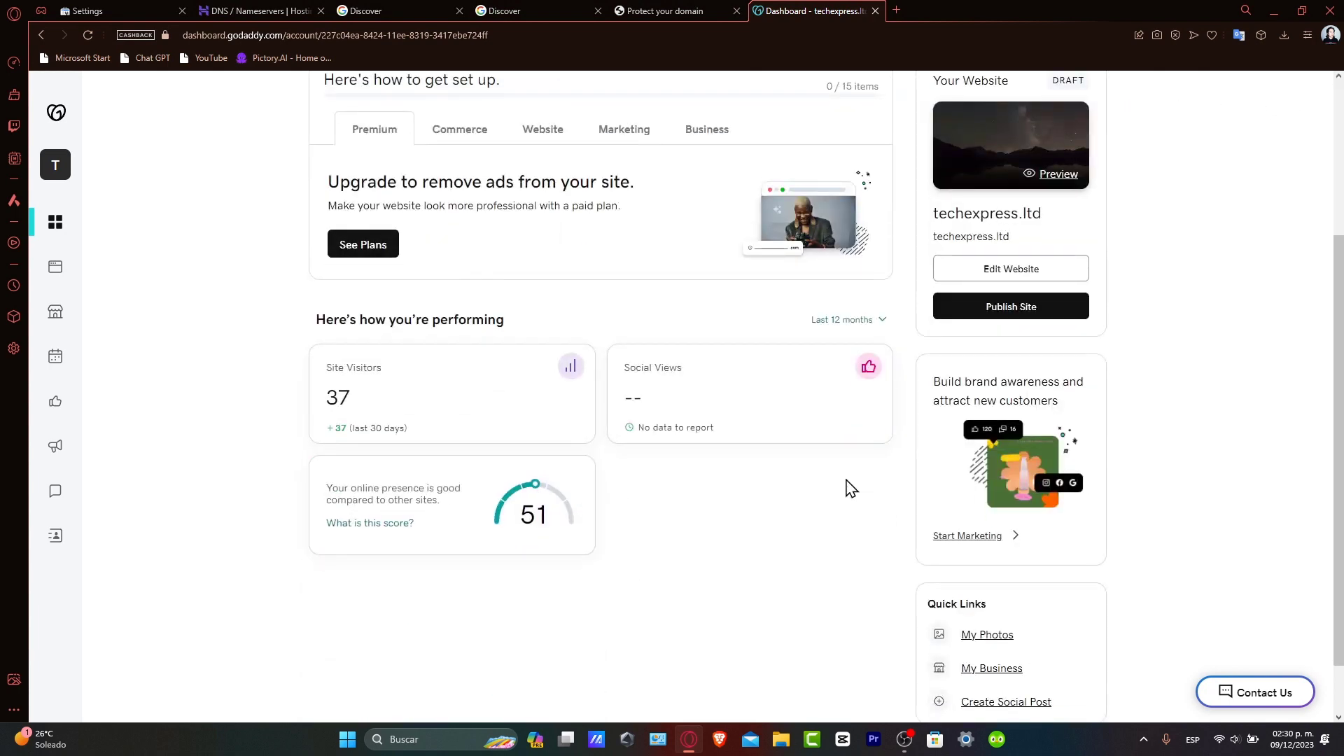
{"action": "key", "text": "alt+Left"}
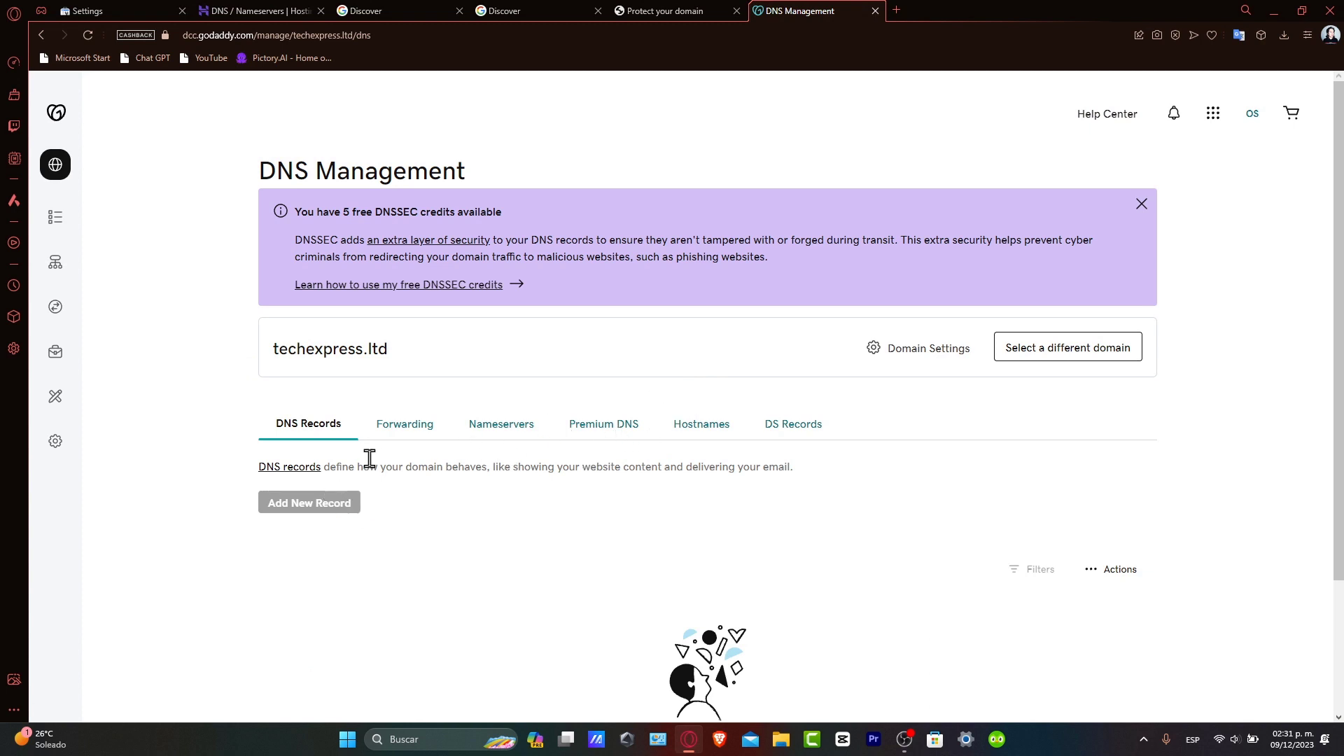
{"action": "left_click", "coordinate": [691, 10]}
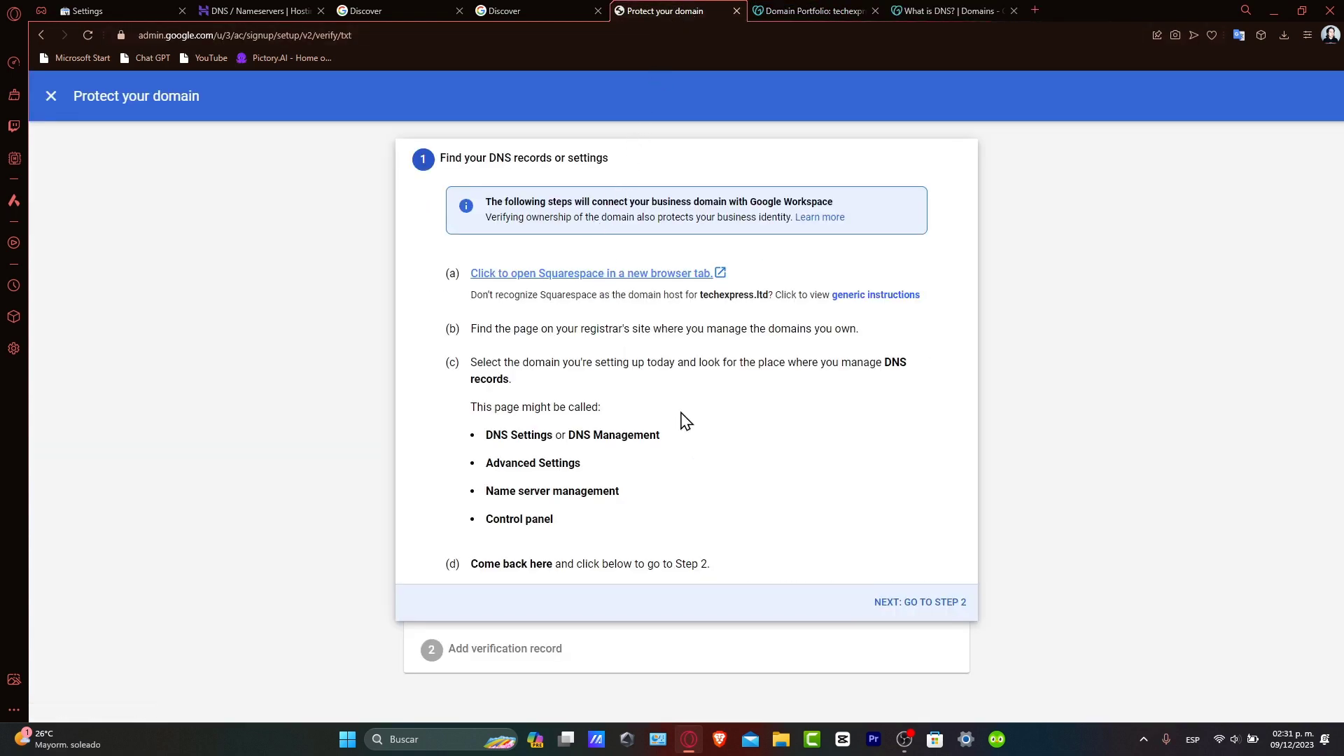
Step: Copy Google's TXT verification code and review the Host @ and TTL instructions
{"action": "left_click", "coordinate": [940, 603]}
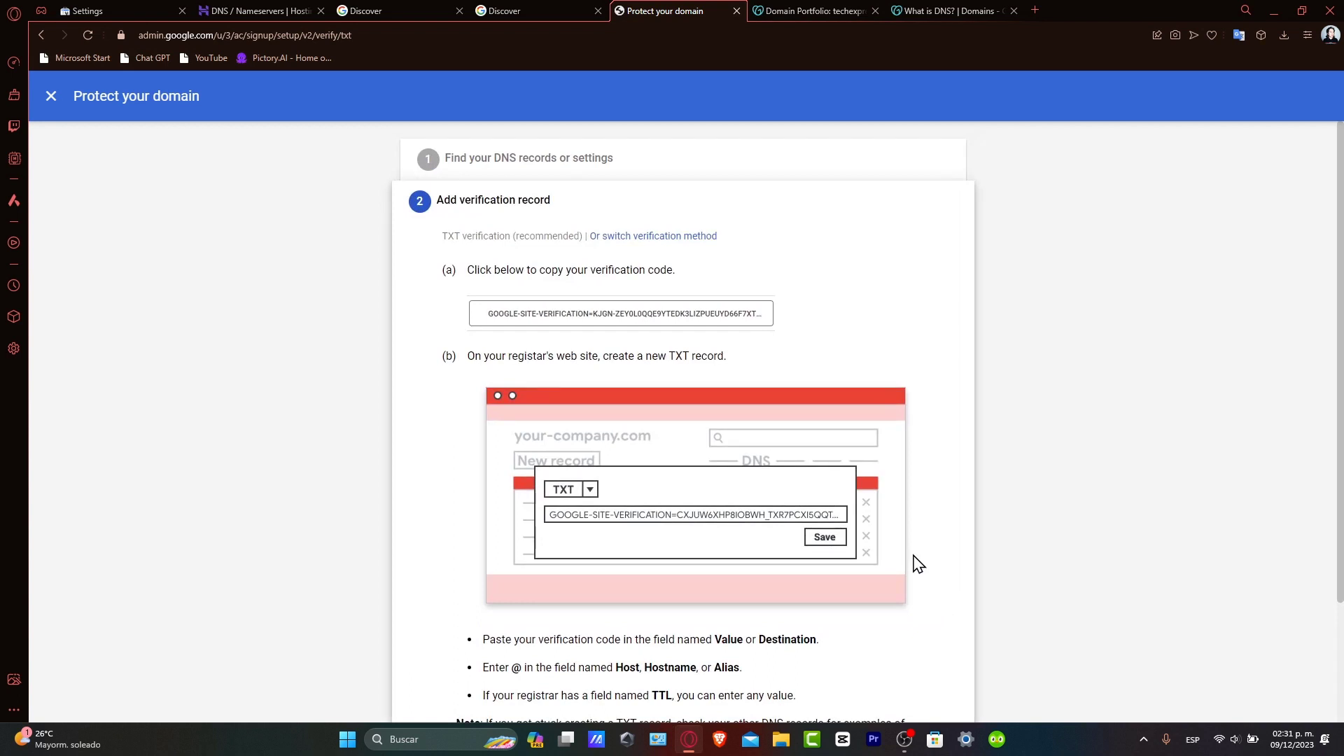
{"action": "left_click_drag", "start_coordinate": [533, 200], "coordinate": [569, 210]}
{"action": "left_click_drag", "start_coordinate": [443, 236], "coordinate": [586, 235]}
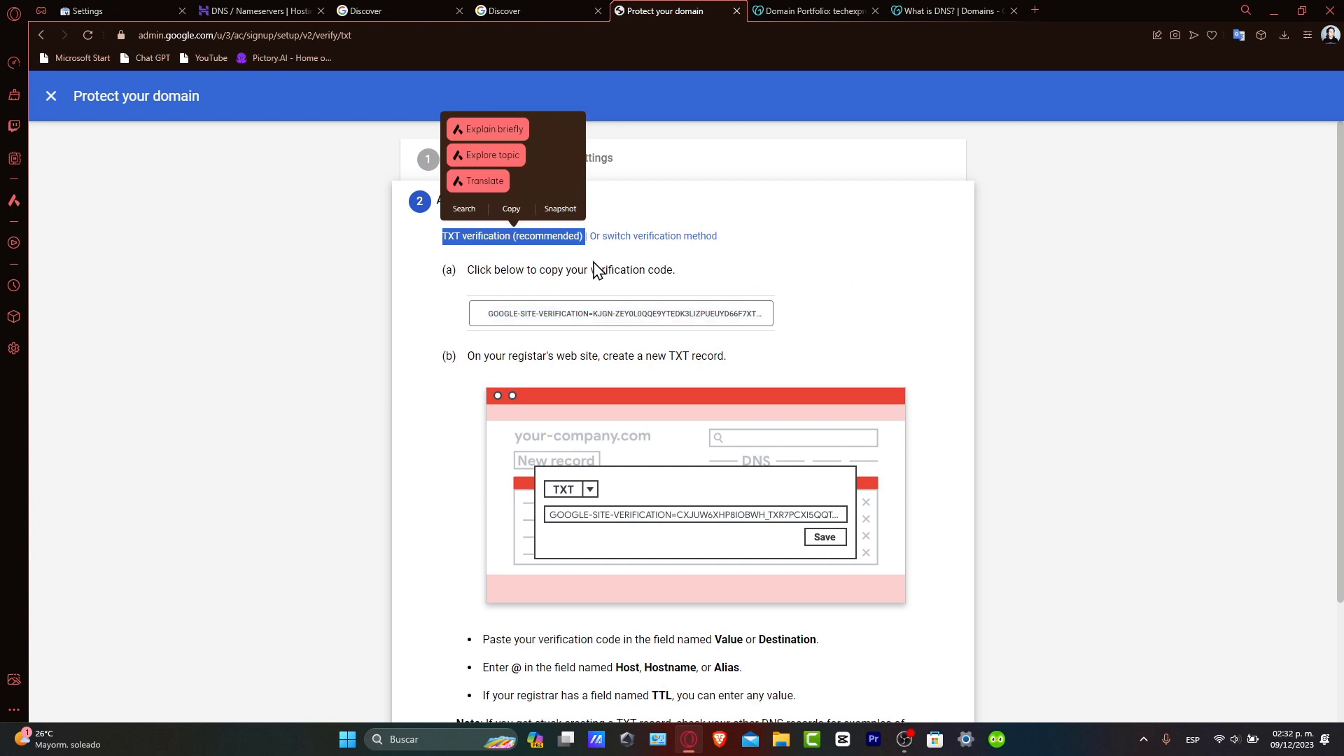
{"action": "left_click", "coordinate": [574, 317]}
{"action": "scroll", "coordinate": [581, 329], "scroll_direction": "down", "scroll_amount": 1}
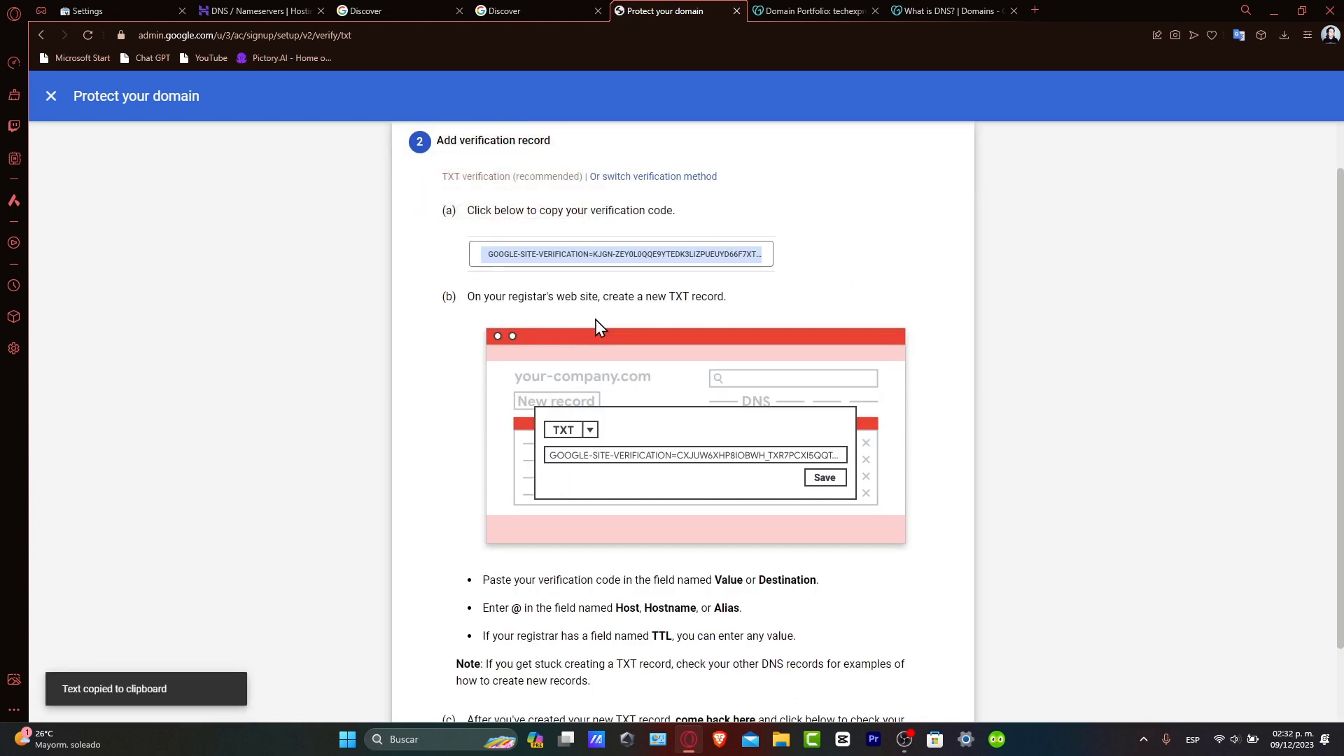
{"action": "scroll", "coordinate": [775, 506], "scroll_direction": "down", "scroll_amount": 2}
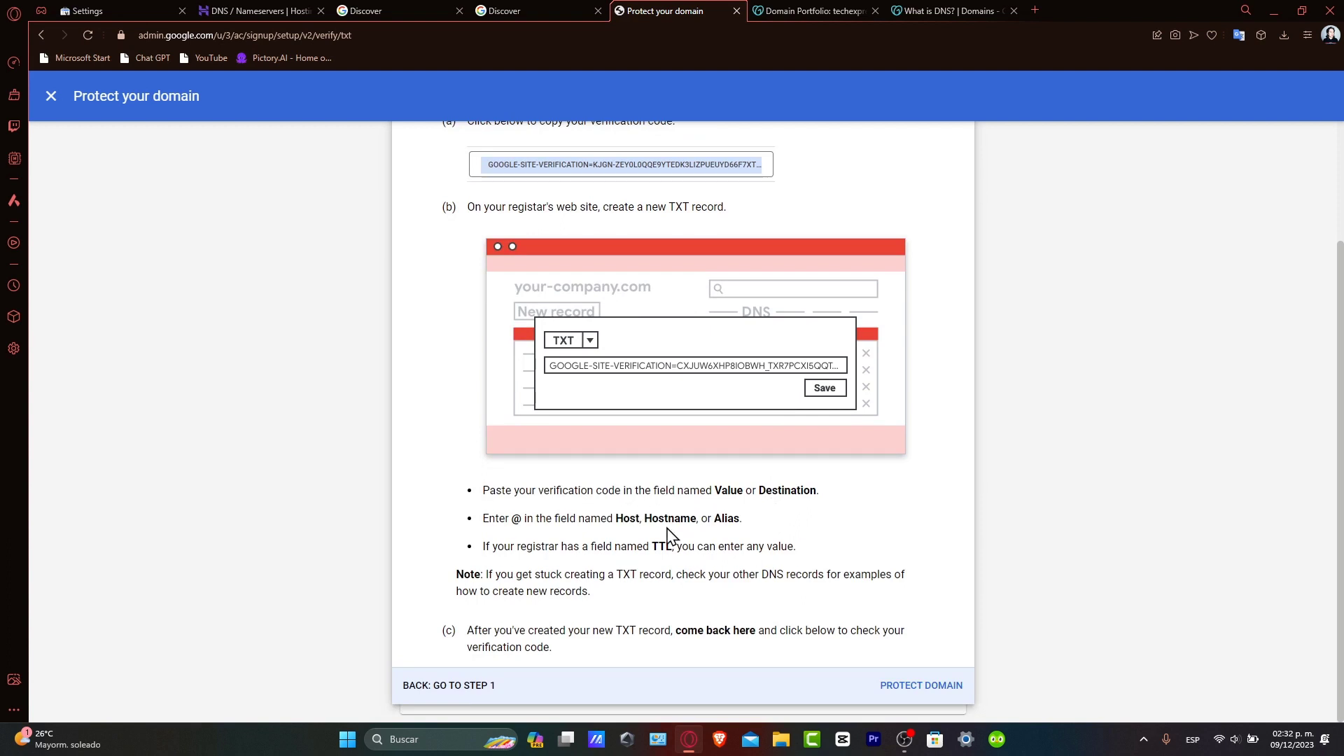
{"action": "left_click_drag", "start_coordinate": [655, 547], "coordinate": [666, 547]}
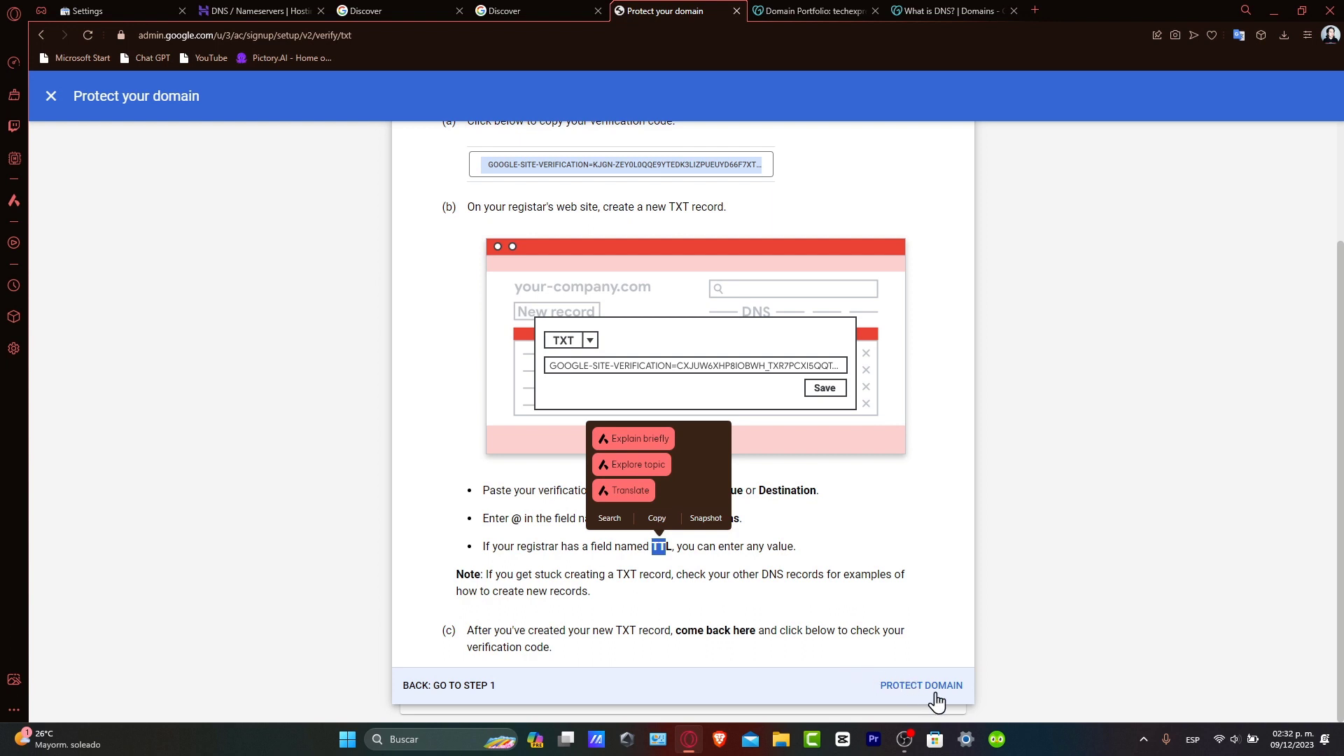
Step: In GoDaddy DNS, start a new TXT record named @ for techexpress.ltd
{"action": "left_click", "coordinate": [840, 9]}
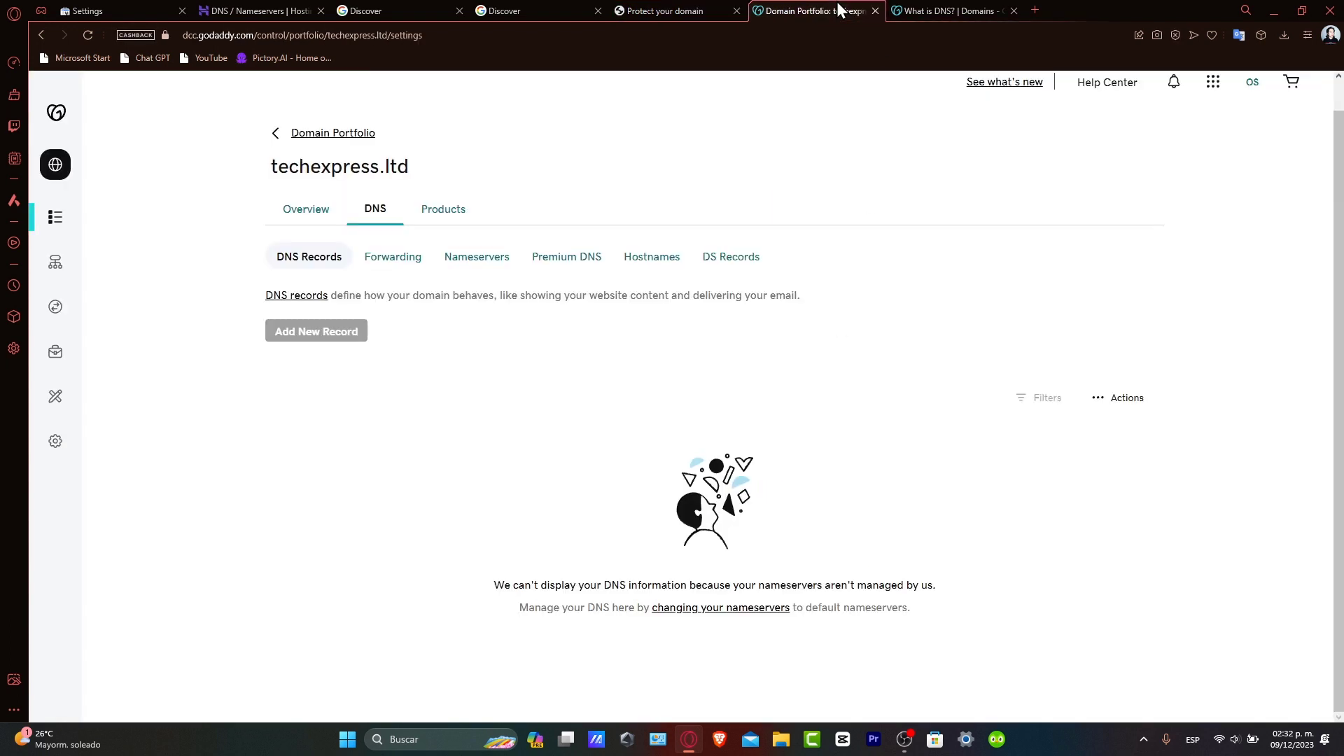
{"action": "left_click", "coordinate": [89, 35]}
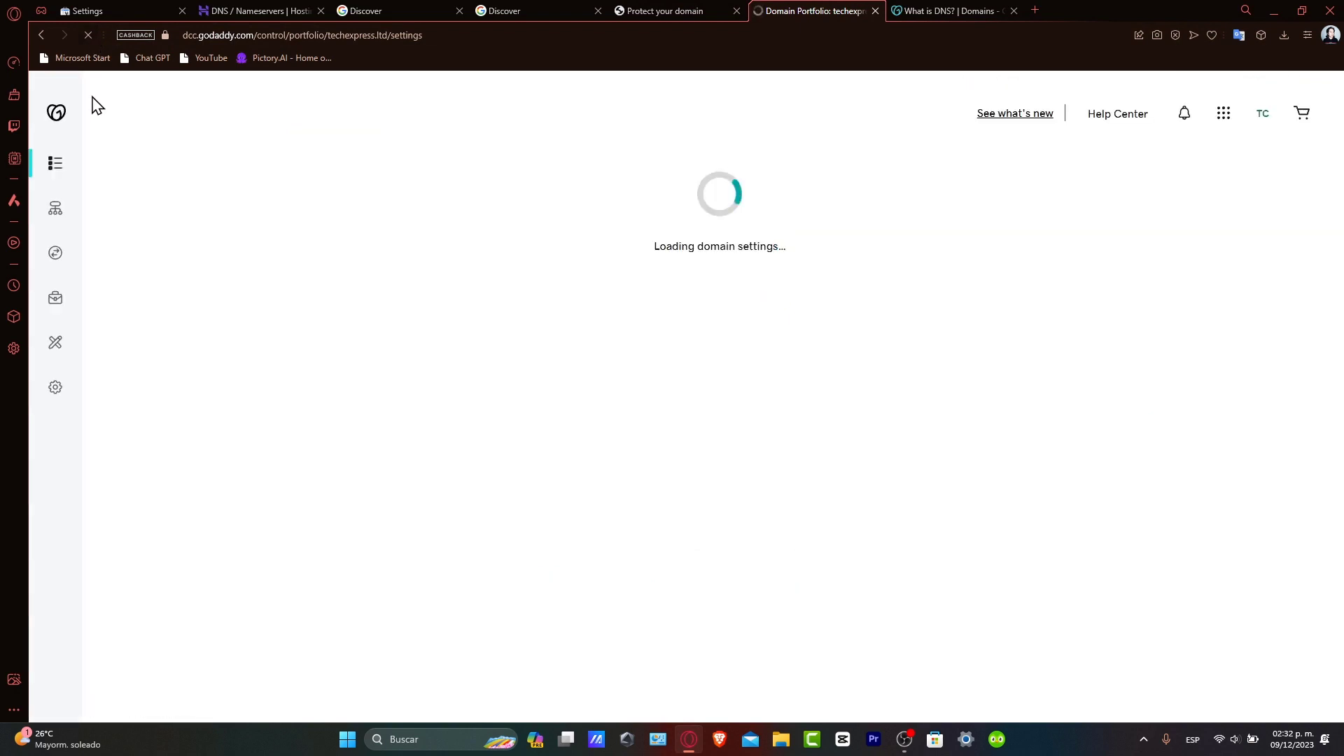
{"action": "left_click", "coordinate": [373, 245]}
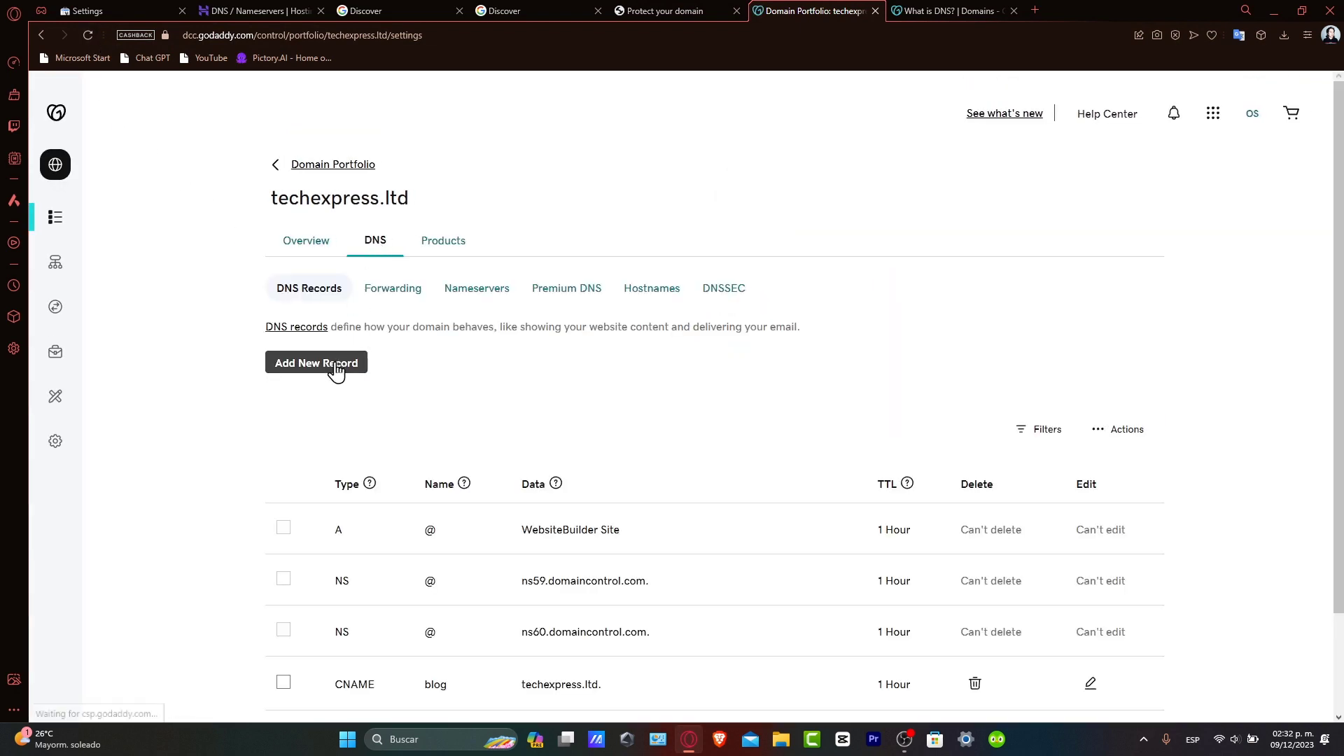
{"action": "left_click", "coordinate": [336, 371]}
{"action": "left_click", "coordinate": [350, 459]}
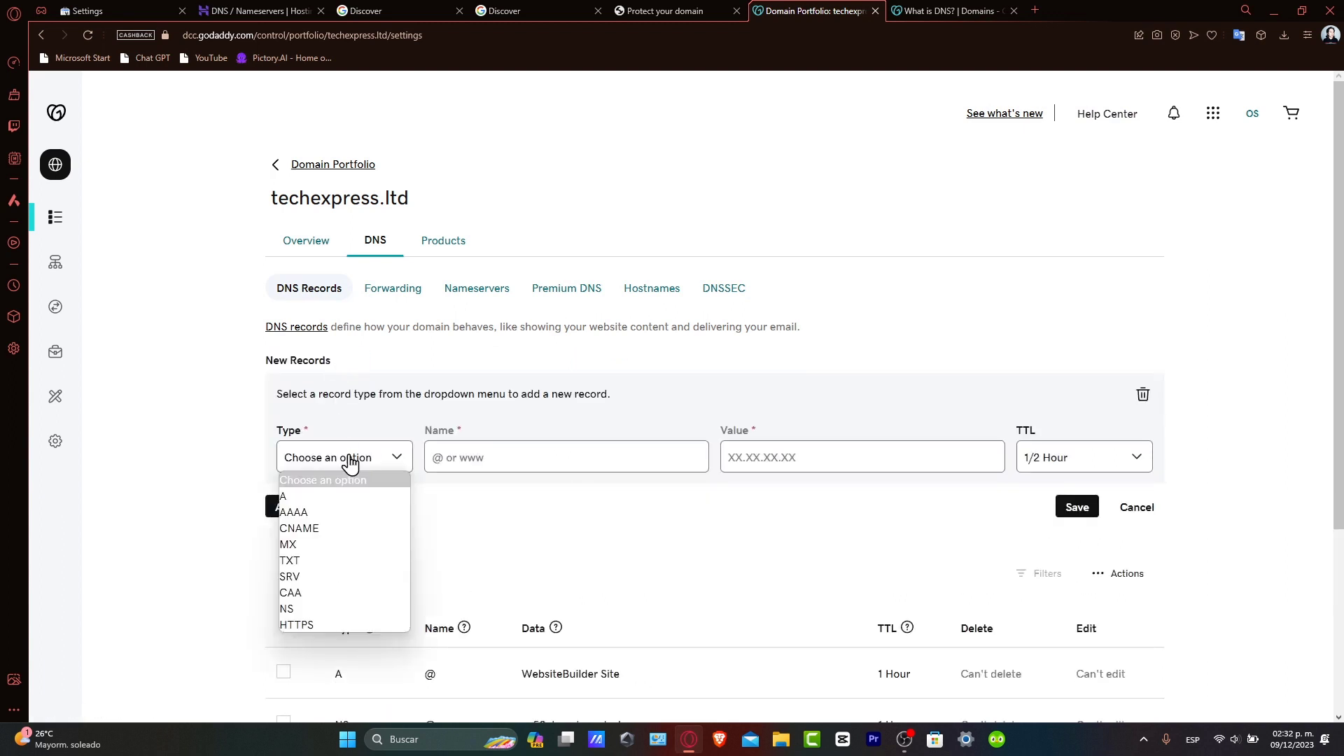
{"action": "left_click", "coordinate": [372, 560]}
{"action": "left_click", "coordinate": [553, 457]}
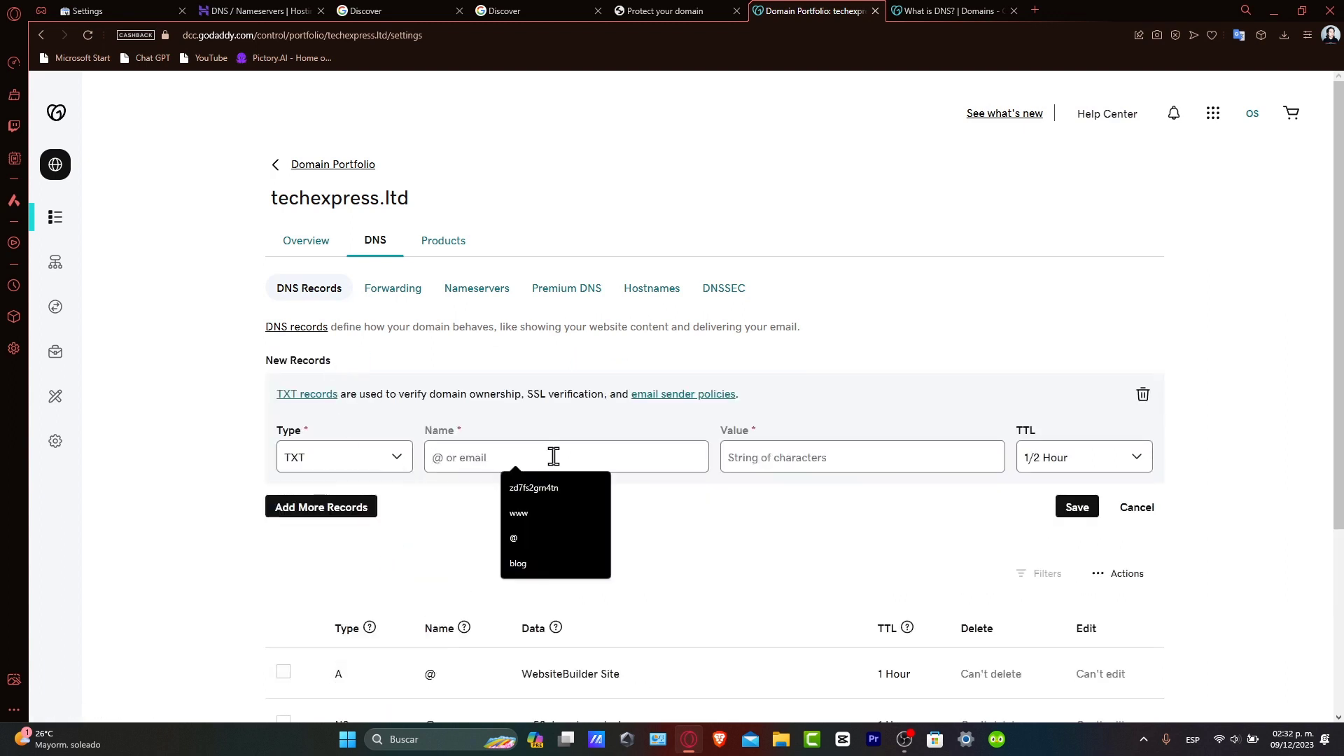
{"action": "type", "text": "@"}
{"action": "left_click", "coordinate": [868, 456]}
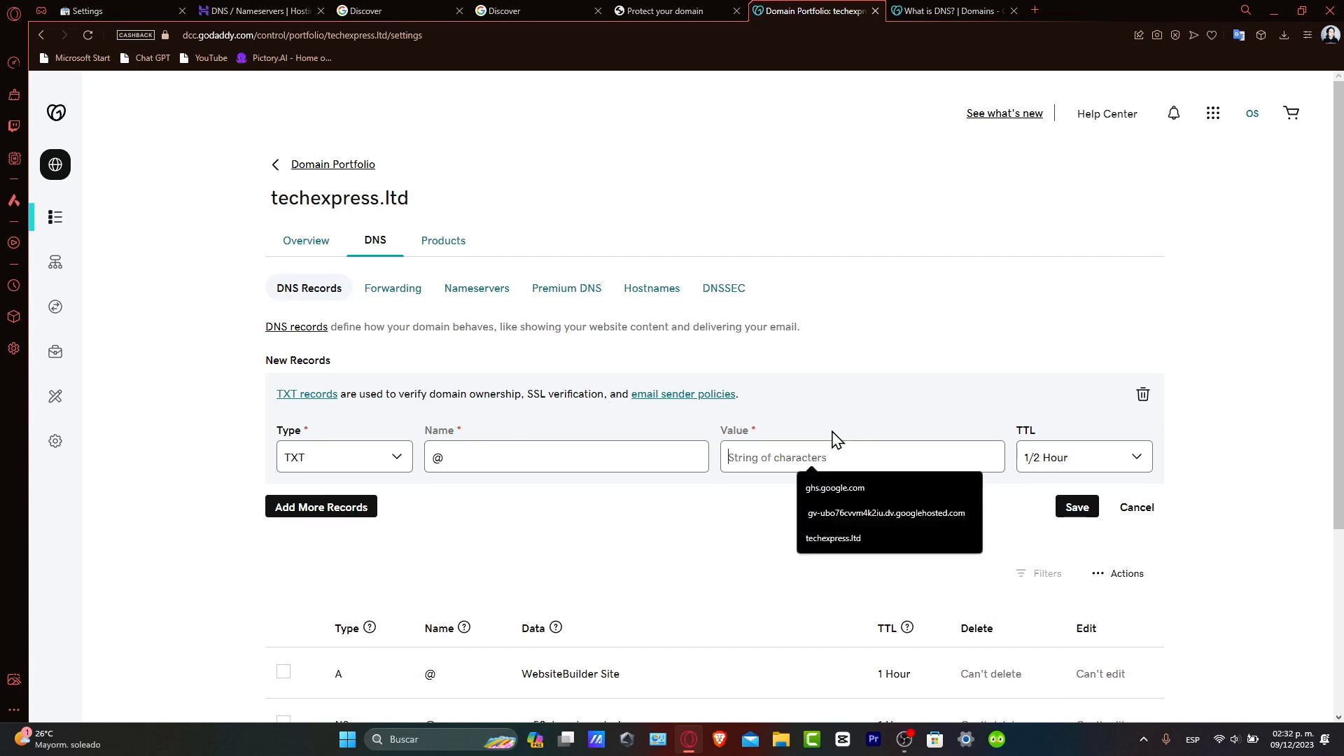
Step: Copy the Google verification code and paste it into the TXT record's Value field
{"action": "left_click", "coordinate": [652, 10]}
{"action": "scroll", "coordinate": [654, 293], "scroll_direction": "up", "scroll_amount": 2}
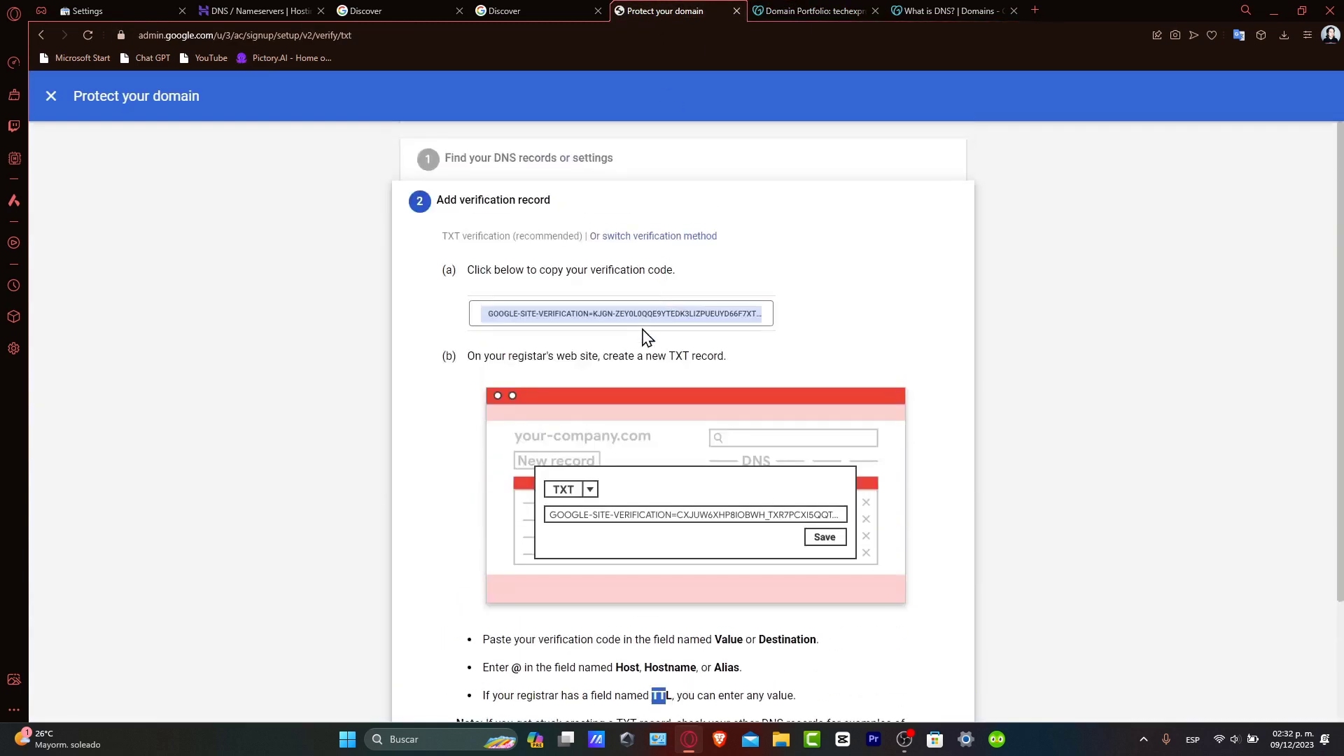
{"action": "left_click", "coordinate": [637, 316]}
{"action": "scroll", "coordinate": [616, 261], "scroll_direction": "down", "scroll_amount": 1}
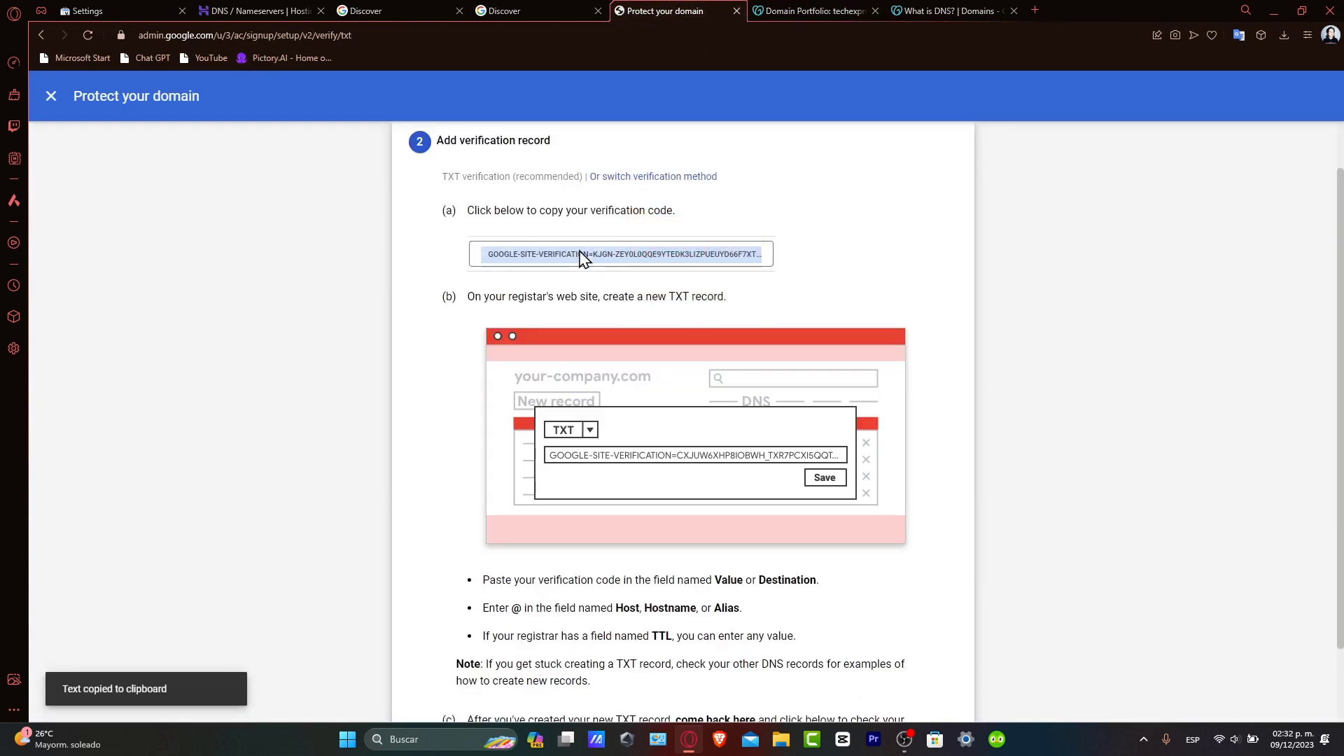
{"action": "left_click", "coordinate": [805, 10]}
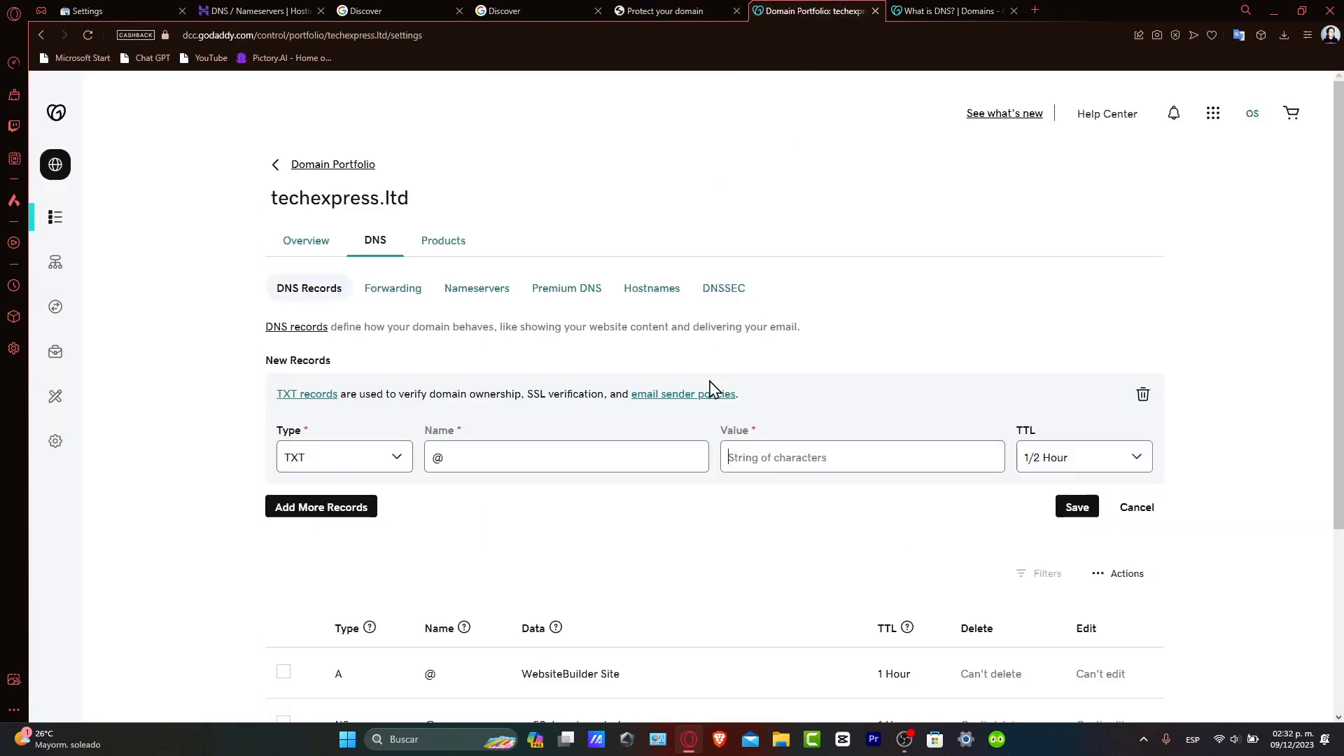
{"action": "left_click", "coordinate": [784, 455]}
{"action": "key", "text": "ctrl+v"}
Step: Confirm any TTL value is allowed, then save the new TXT record
{"action": "left_click", "coordinate": [658, 11]}
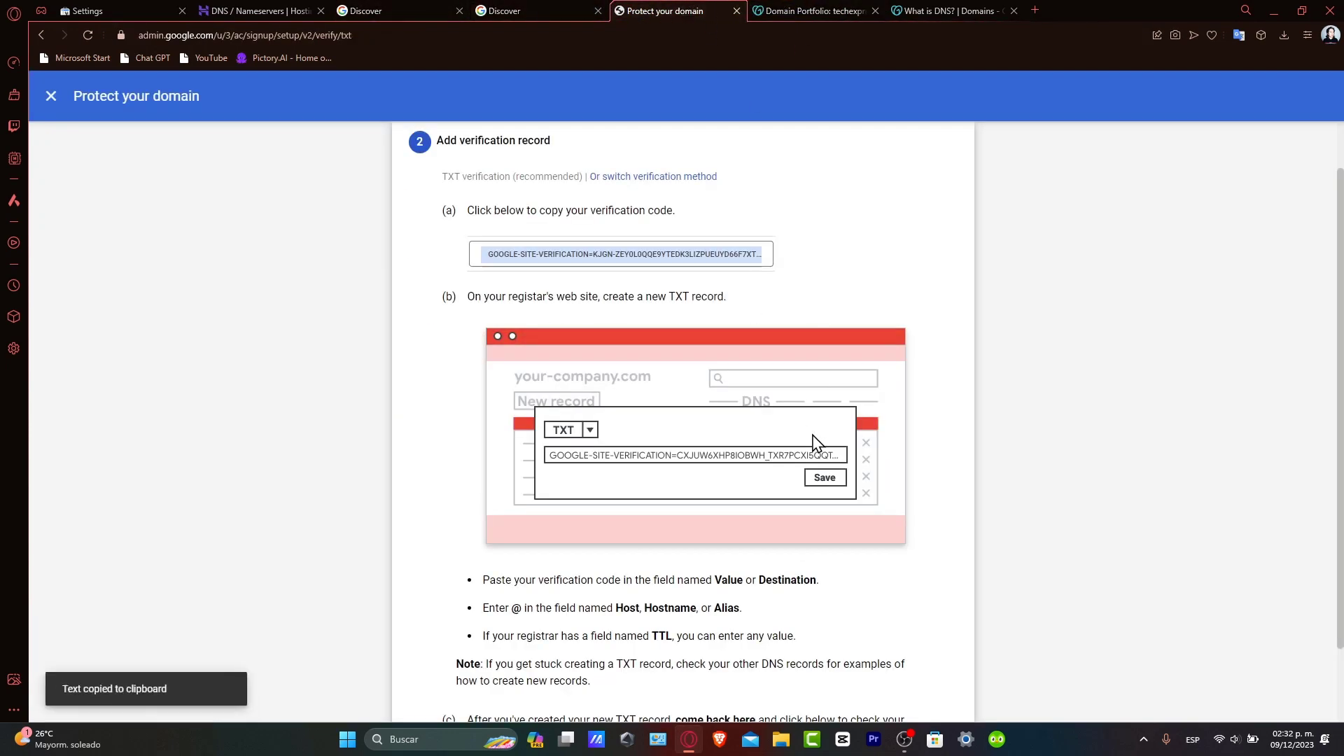
{"action": "scroll", "coordinate": [838, 462], "scroll_direction": "down", "scroll_amount": 1}
{"action": "left_click_drag", "start_coordinate": [718, 546], "coordinate": [798, 547]}
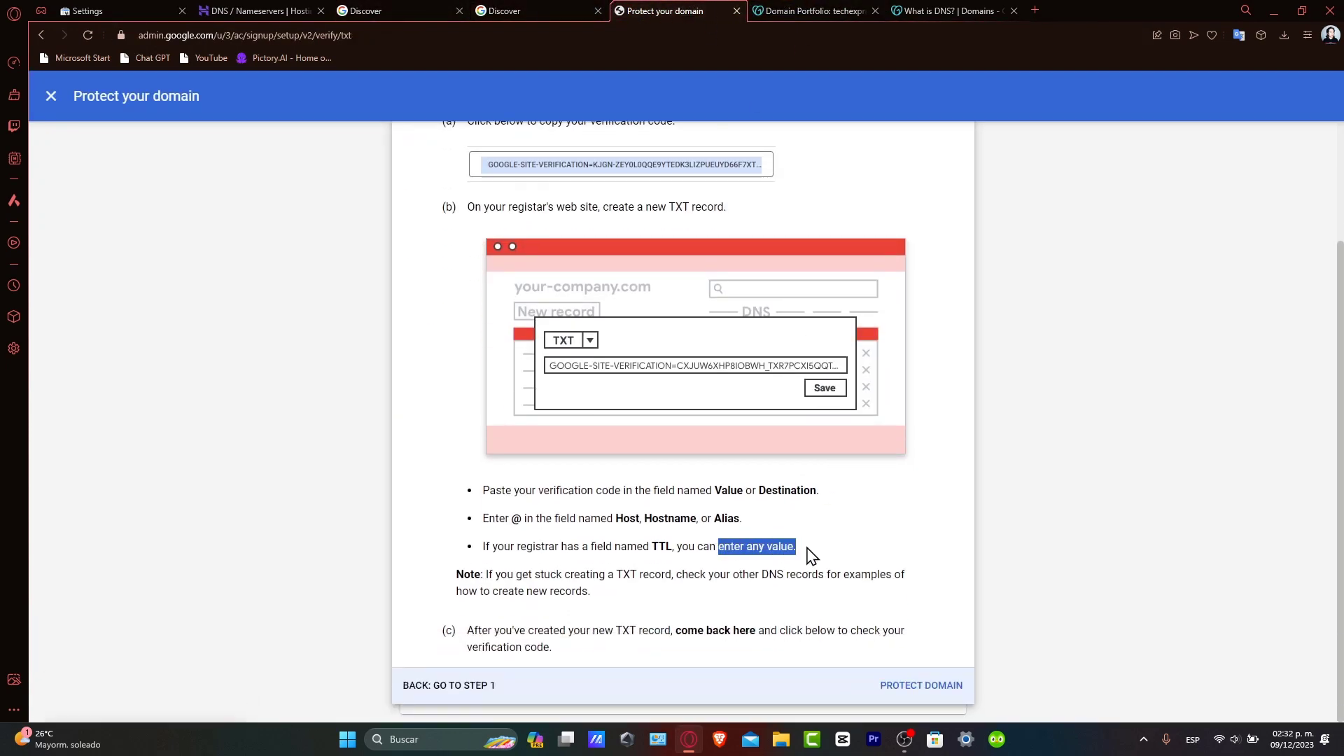
{"action": "left_click", "coordinate": [816, 10]}
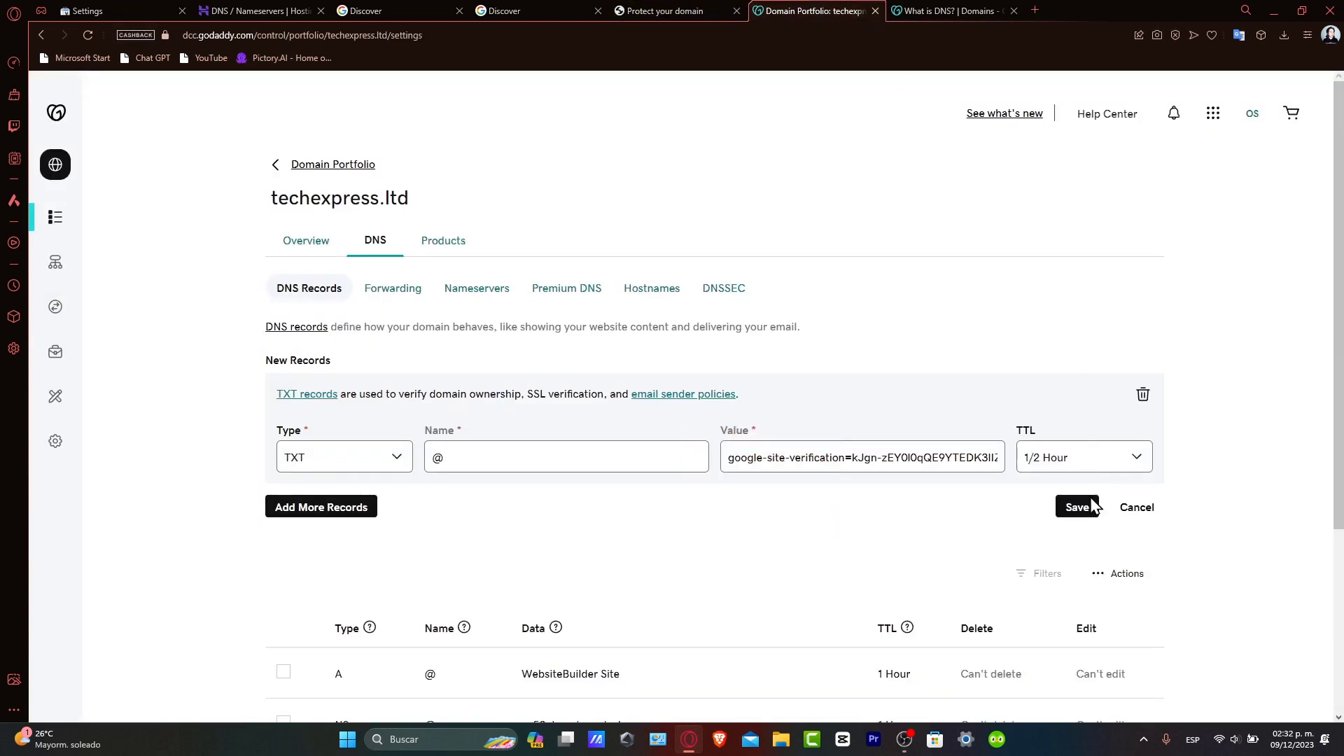
{"action": "left_click", "coordinate": [1073, 516]}
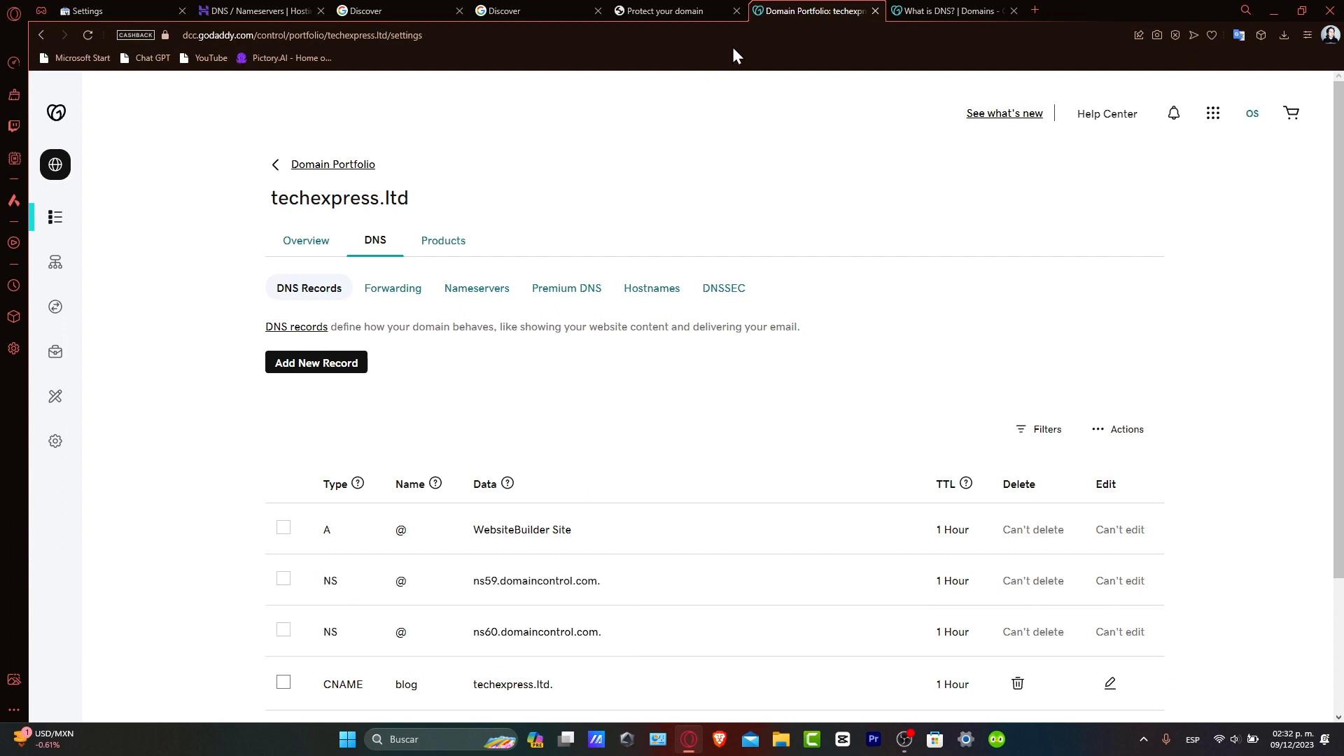
Step: Run Protect Domain so Google checks the techexpress.ltd TXT verification record
{"action": "left_click", "coordinate": [684, 8]}
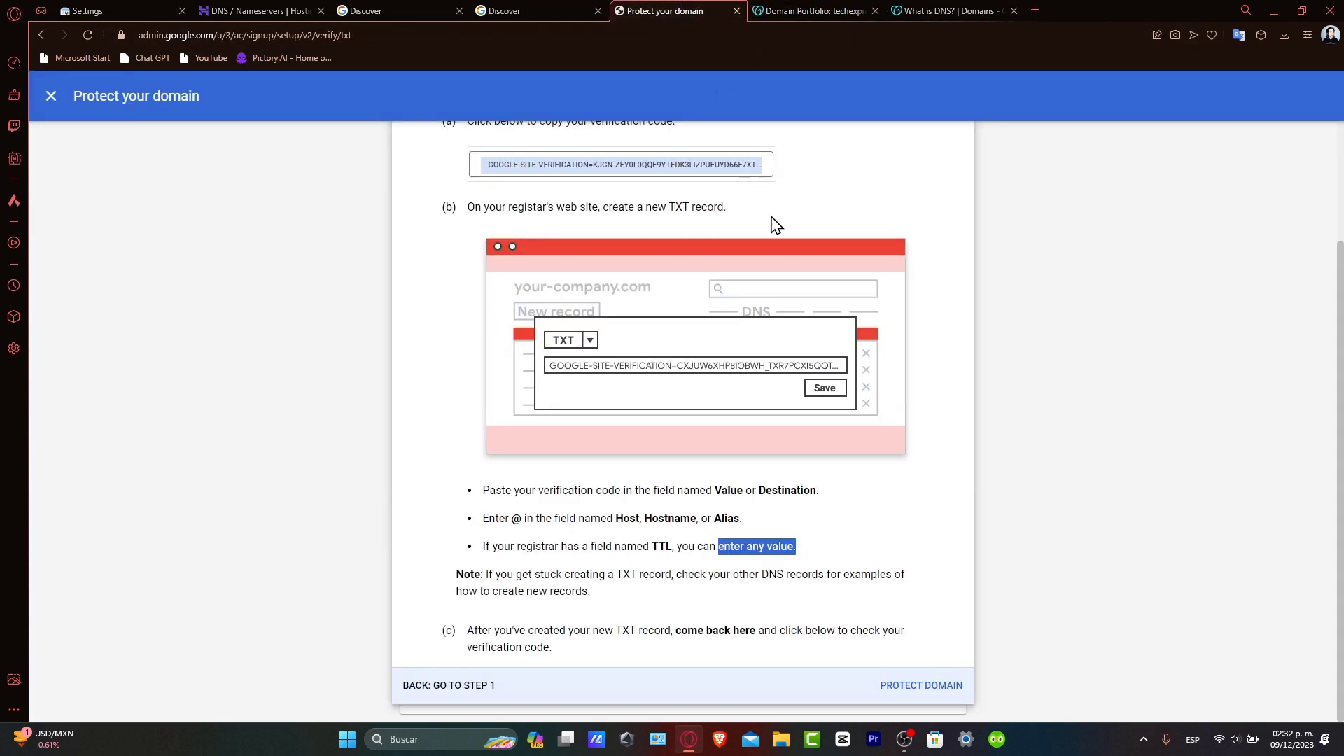
{"action": "left_click", "coordinate": [896, 688]}
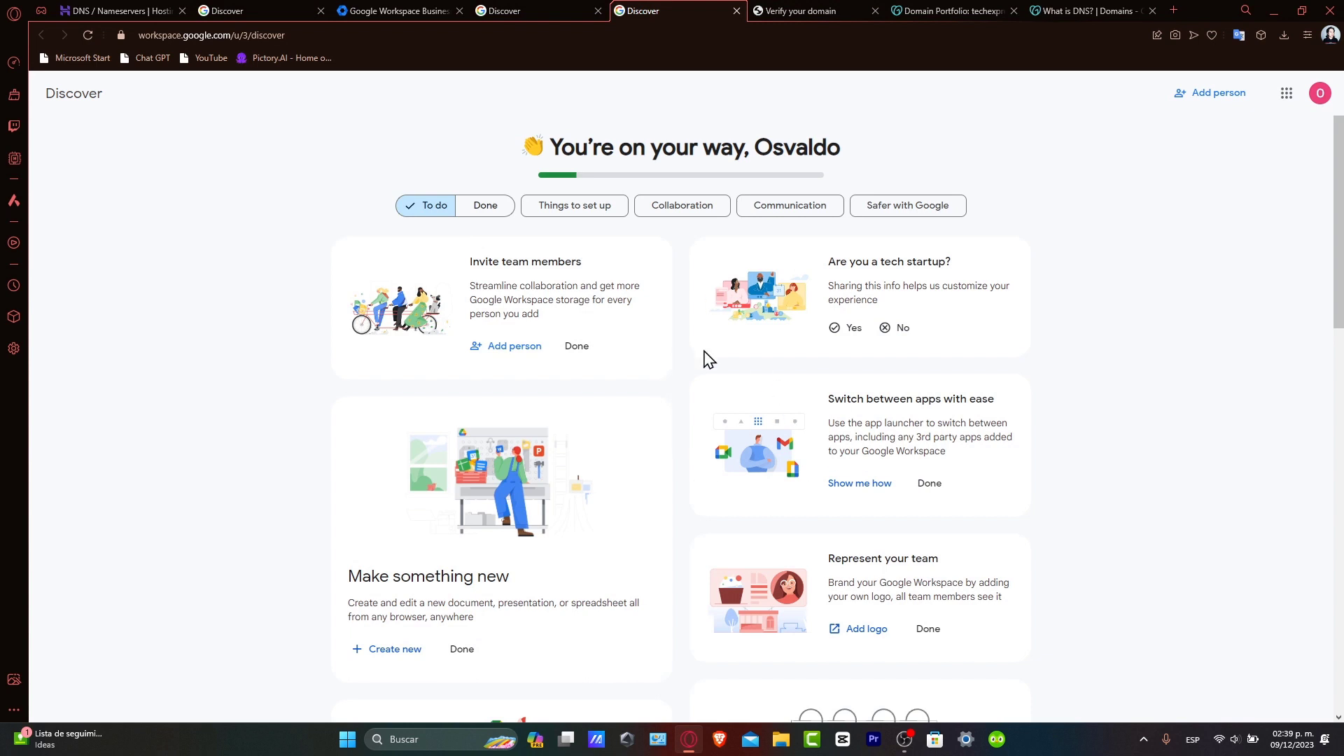
Step: Filter the Discover tasks to Done and highlight the completed Verify your domain task
{"action": "left_click", "coordinate": [490, 212]}
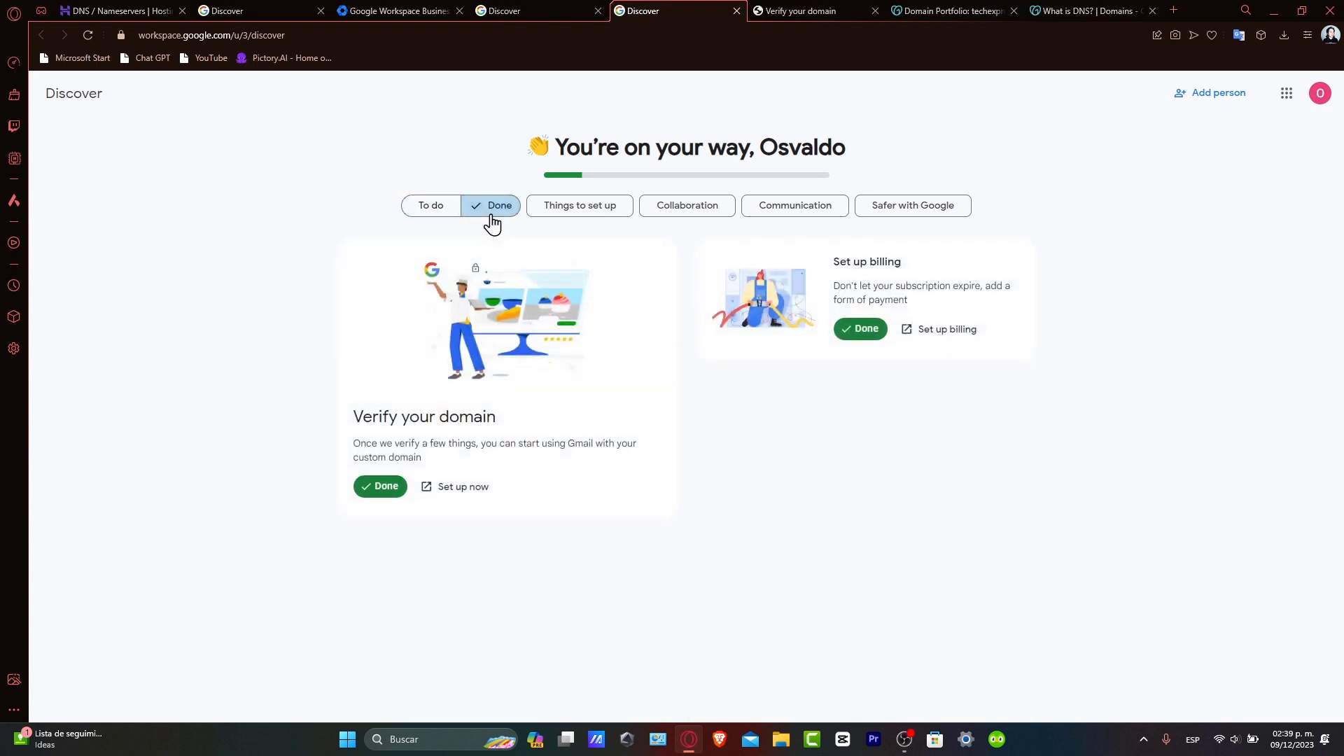
{"action": "left_click_drag", "start_coordinate": [441, 418], "coordinate": [516, 428]}
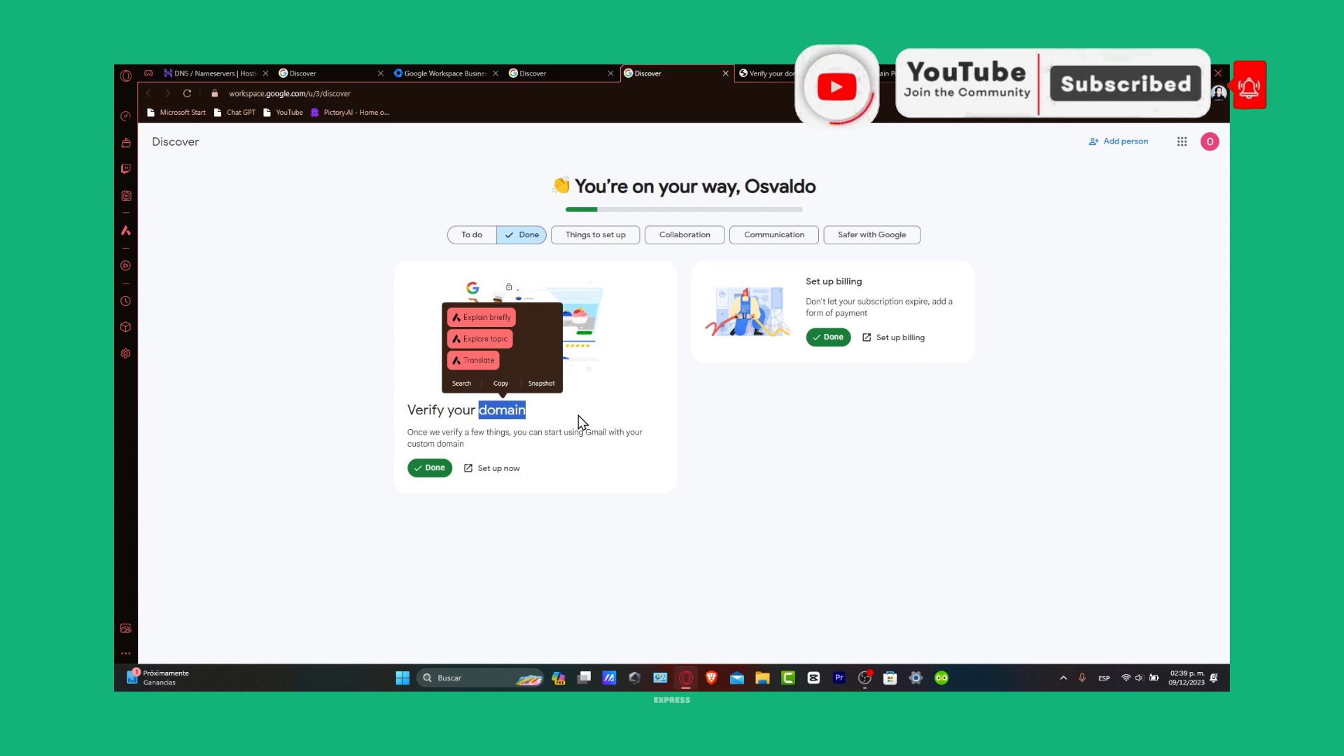
{"action": "left_click", "coordinate": [828, 392]}
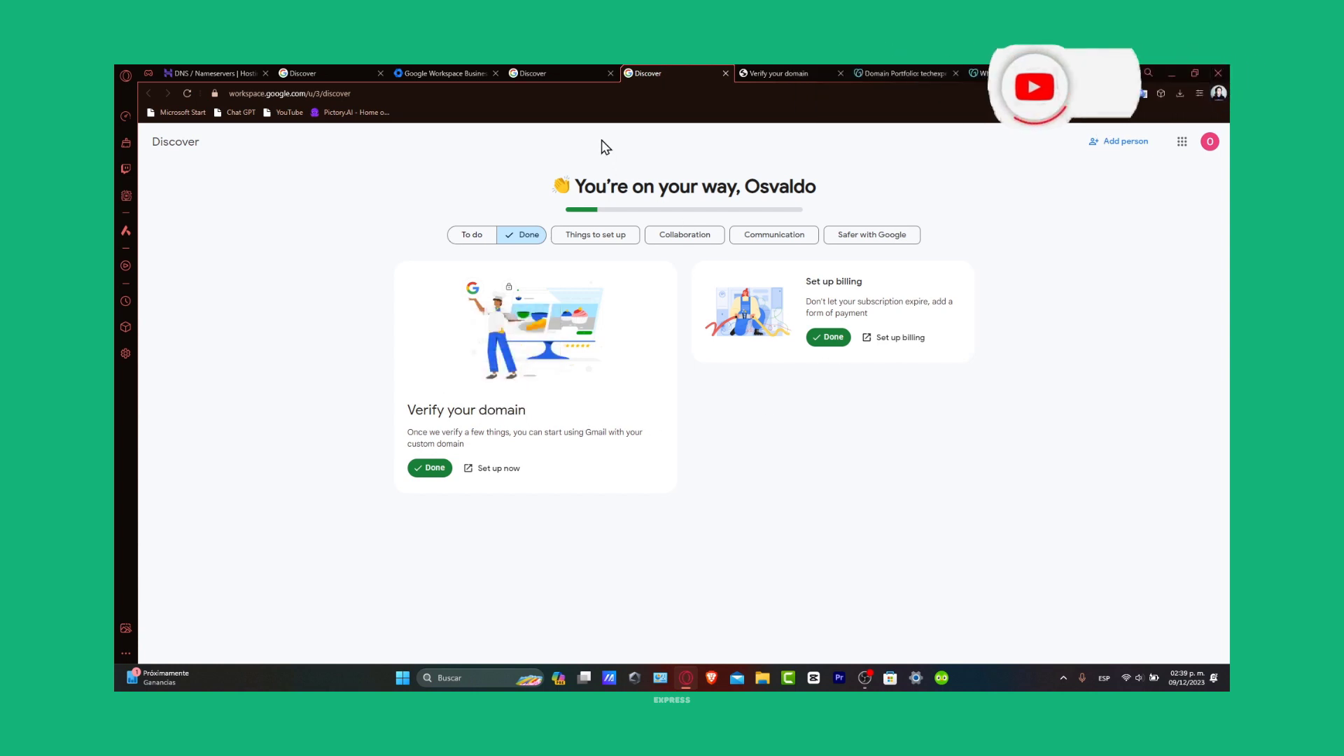